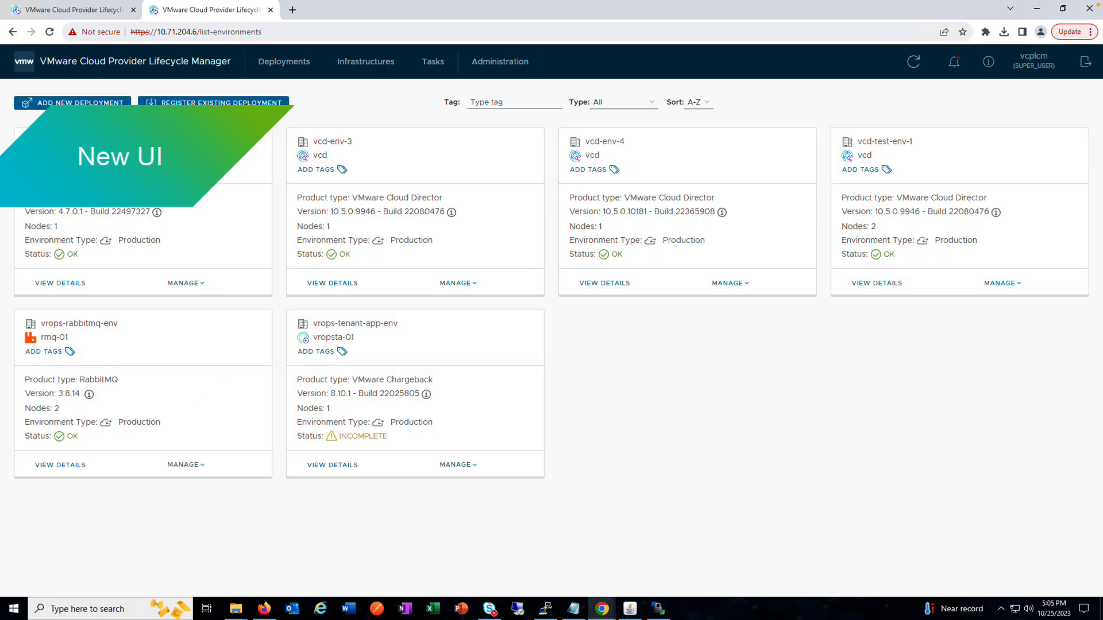
Step: Start a new VMware Cloud Director deployment and load its configuration data from task_9_payload.json
{"action": "left_click", "coordinate": [72, 103]}
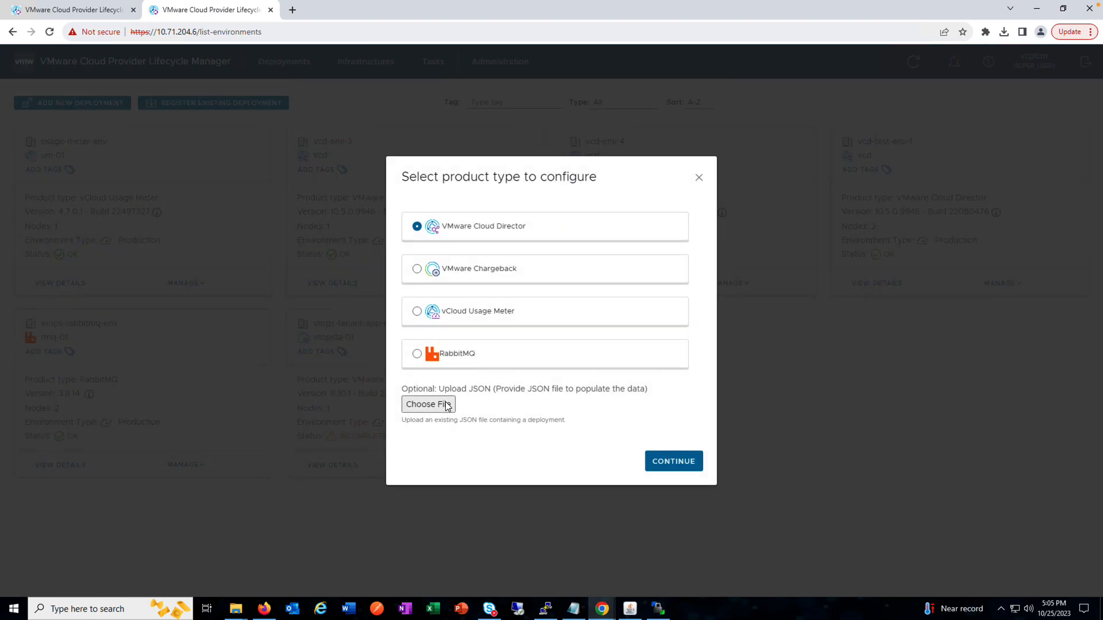
{"action": "left_click", "coordinate": [447, 406]}
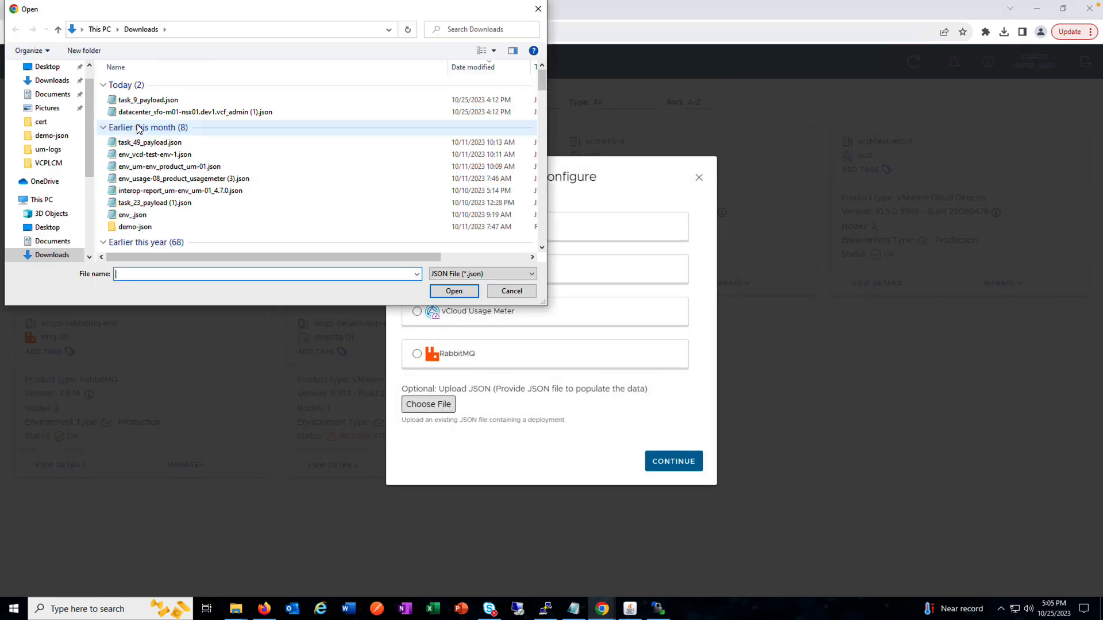
{"action": "double_click", "coordinate": [160, 100]}
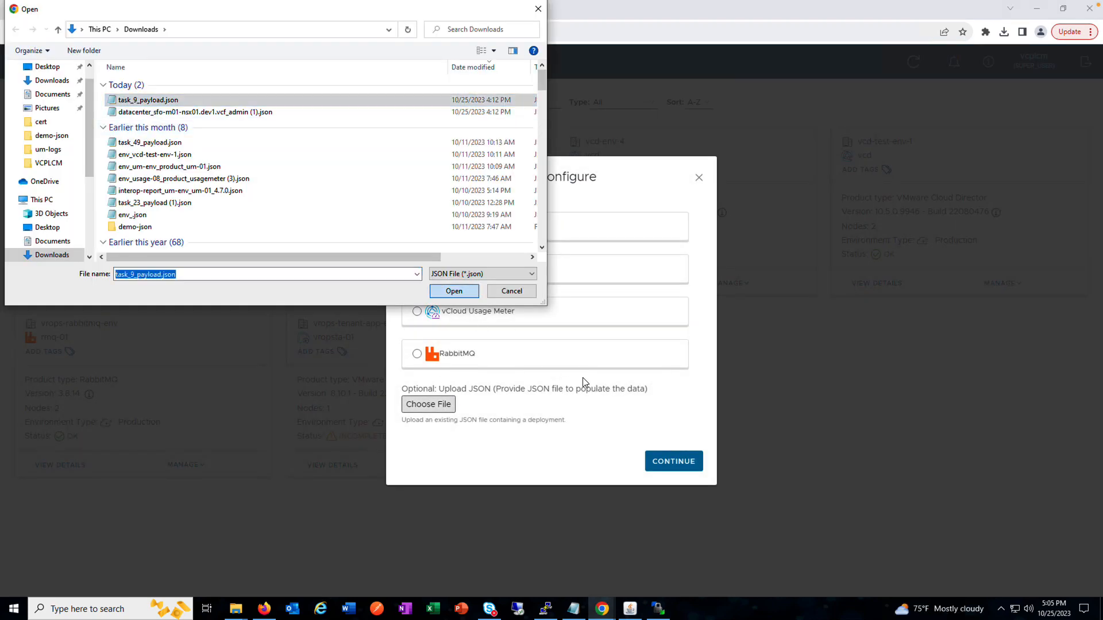
{"action": "left_click", "coordinate": [677, 466]}
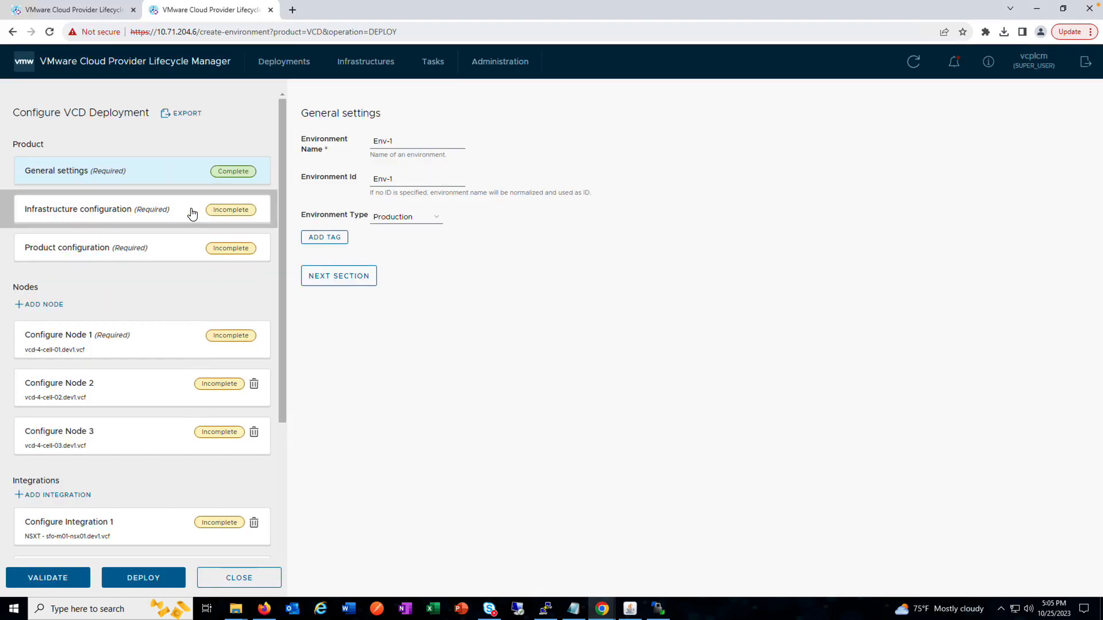
Step: Select the vCenter at 192.168.1.10 in the infrastructure configuration and proceed to the product configuration
{"action": "left_click", "coordinate": [224, 219]}
{"action": "left_click", "coordinate": [317, 178]}
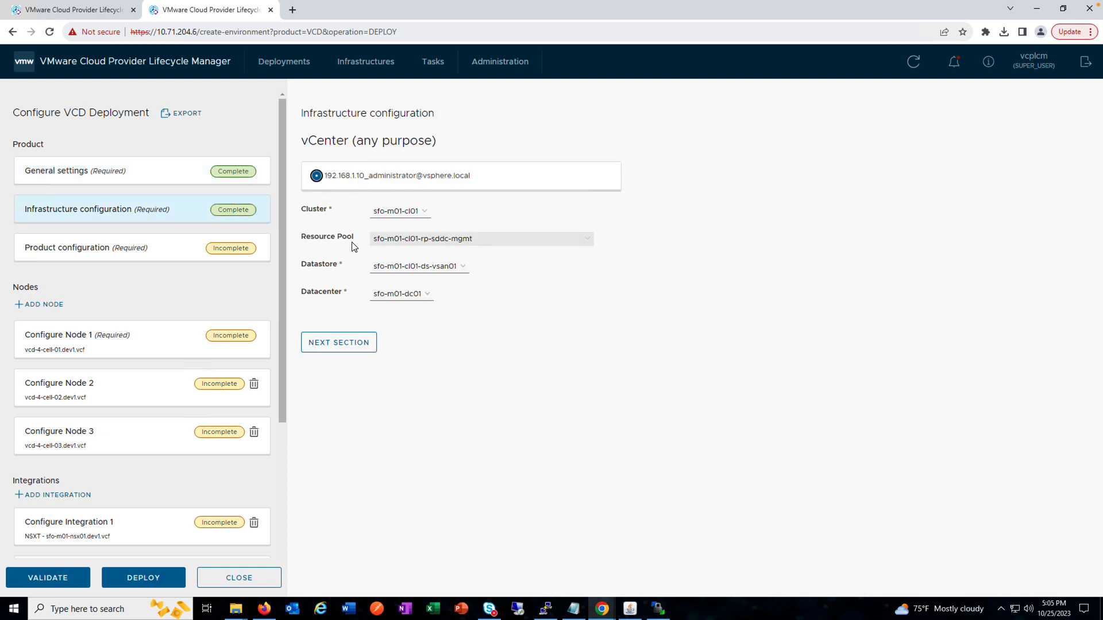
{"action": "left_click", "coordinate": [348, 348]}
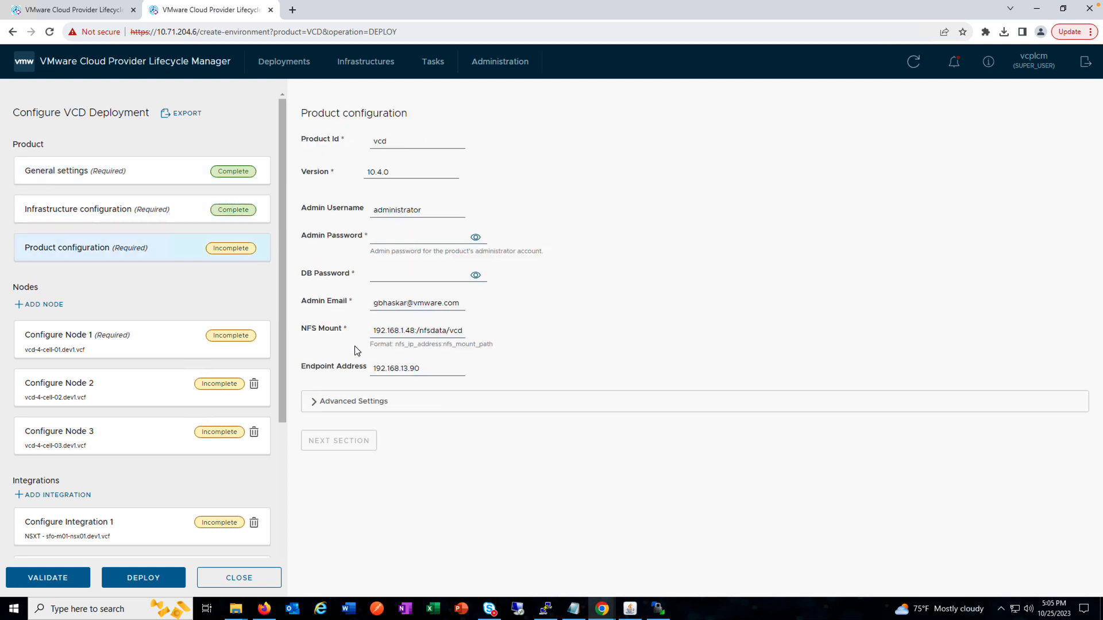
Step: Enter the admin password and DB password in the product configuration and proceed to the first node
{"action": "left_click", "coordinate": [398, 240]}
{"action": "left_click", "coordinate": [391, 278]}
{"action": "type", "text": "V"}
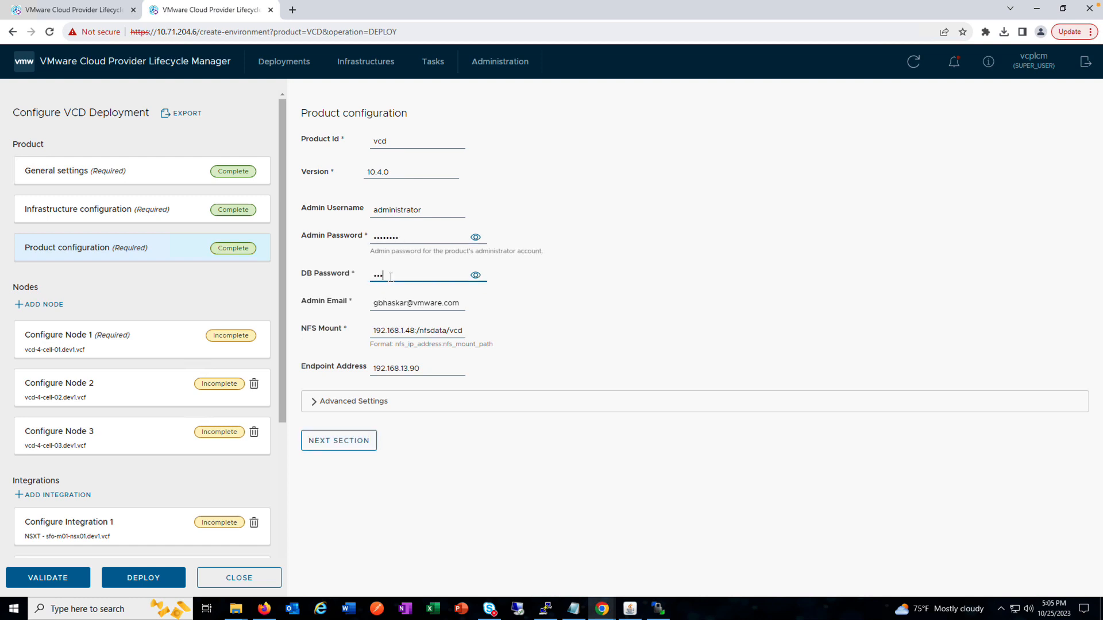
{"action": "left_click", "coordinate": [317, 447]}
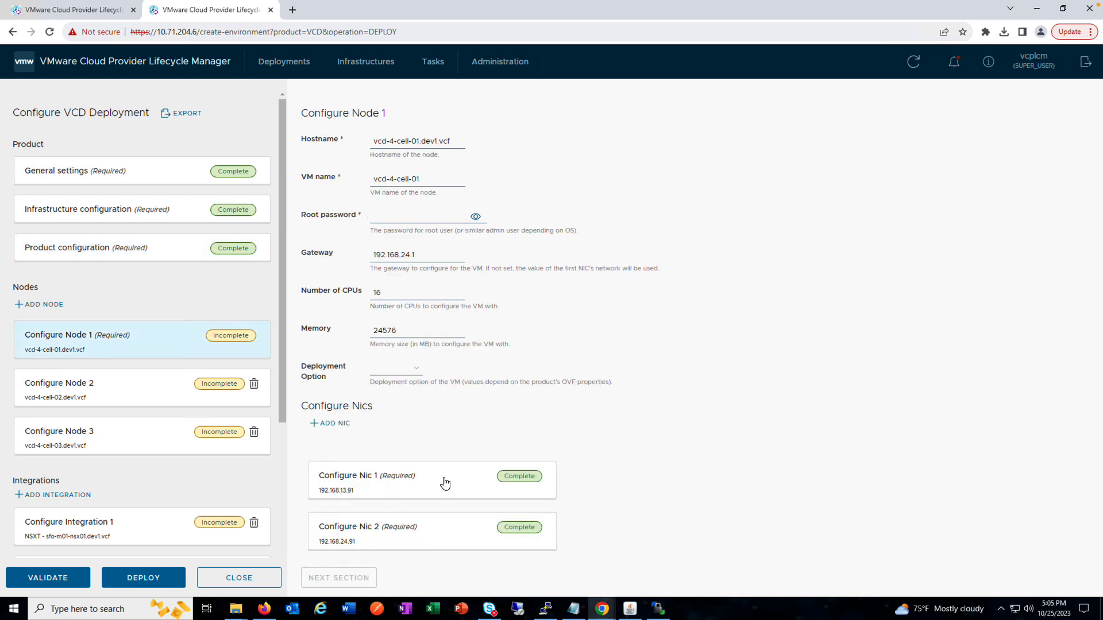
Step: Enter the root password for nodes 1, 2 and 3, and proceed through the remaining sections to the summary
{"action": "left_click", "coordinate": [397, 216]}
{"action": "type", "text": "•"}
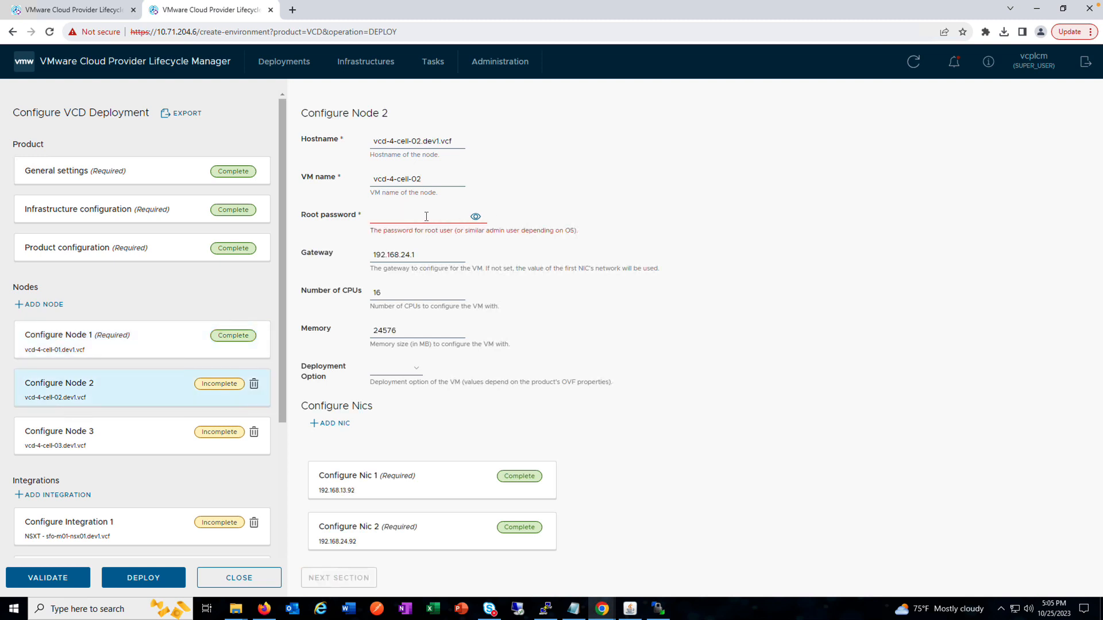
{"action": "left_click", "coordinate": [426, 216]}
{"action": "type", "text": "•••"}
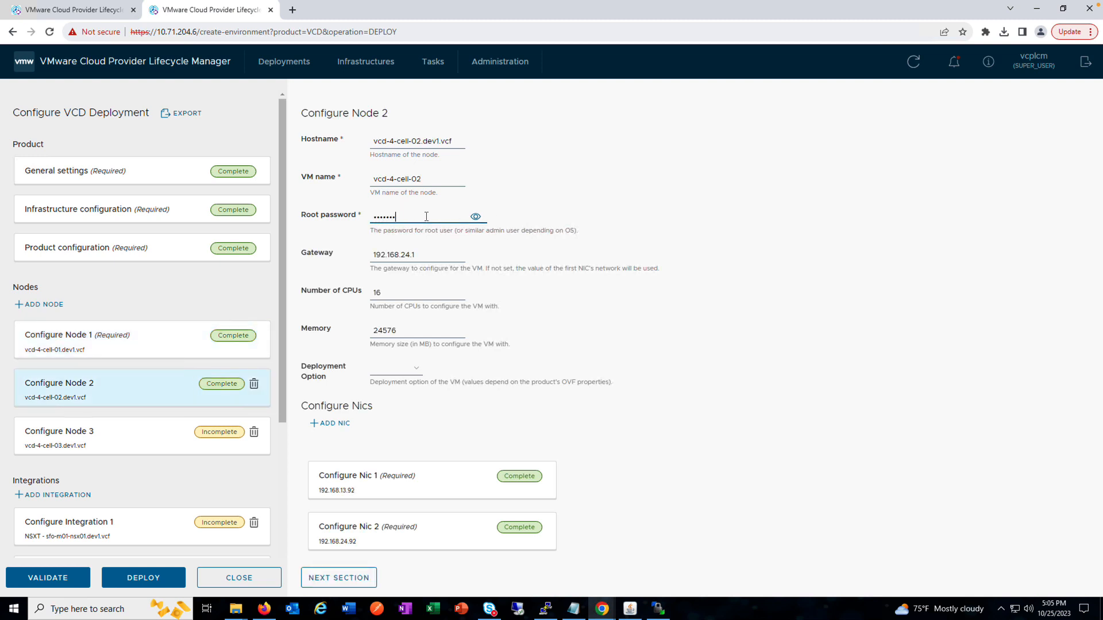
{"action": "left_click", "coordinate": [338, 578]}
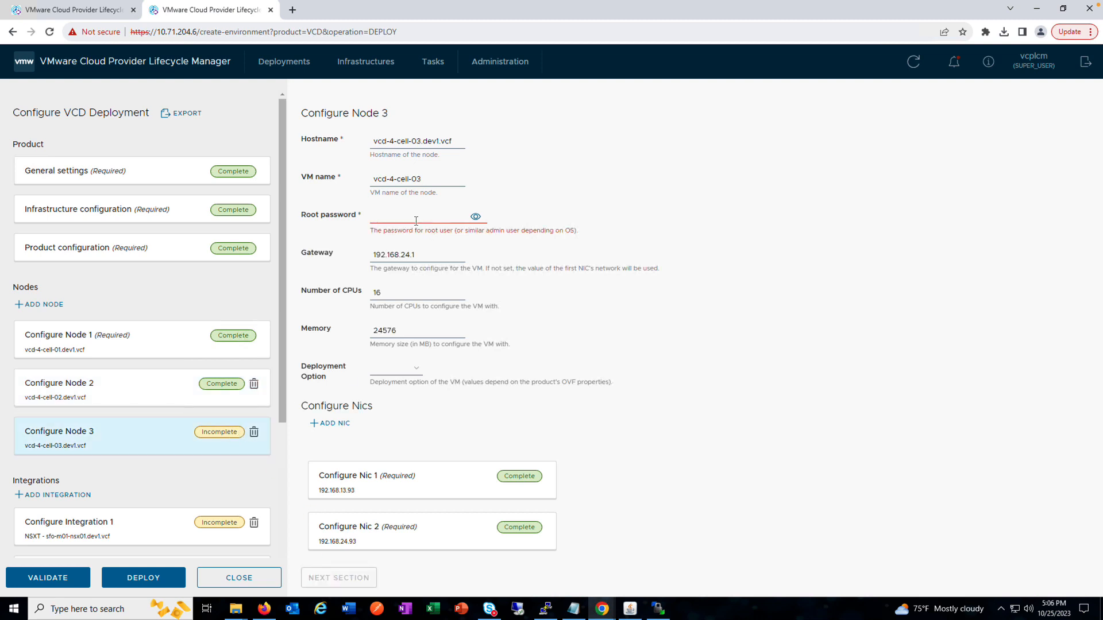
{"action": "type", "text": "•"}
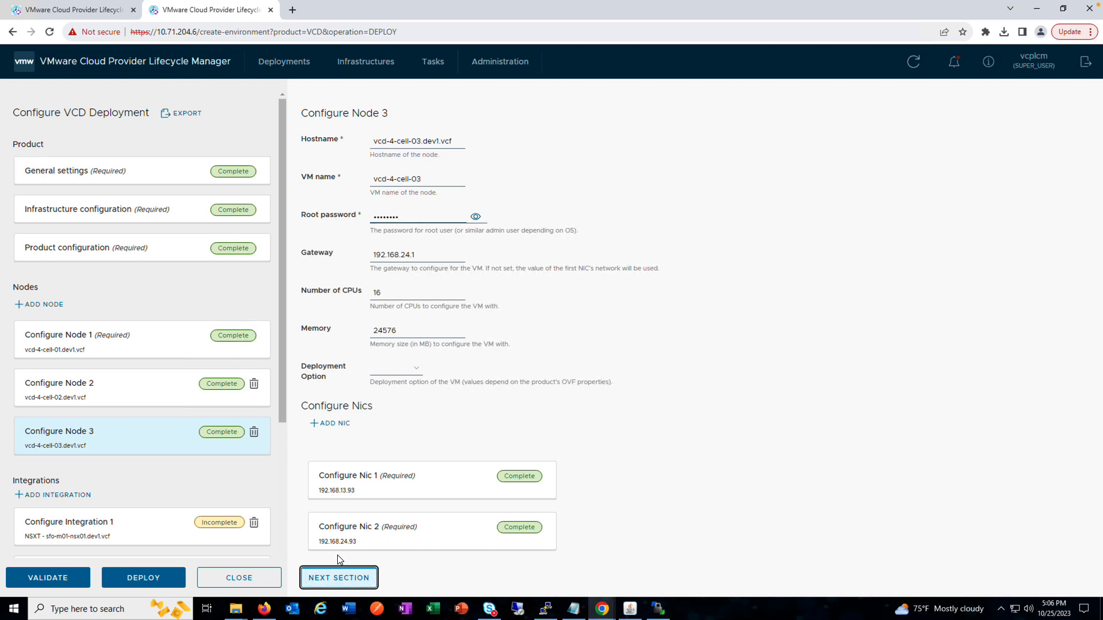
{"action": "left_click", "coordinate": [338, 578]}
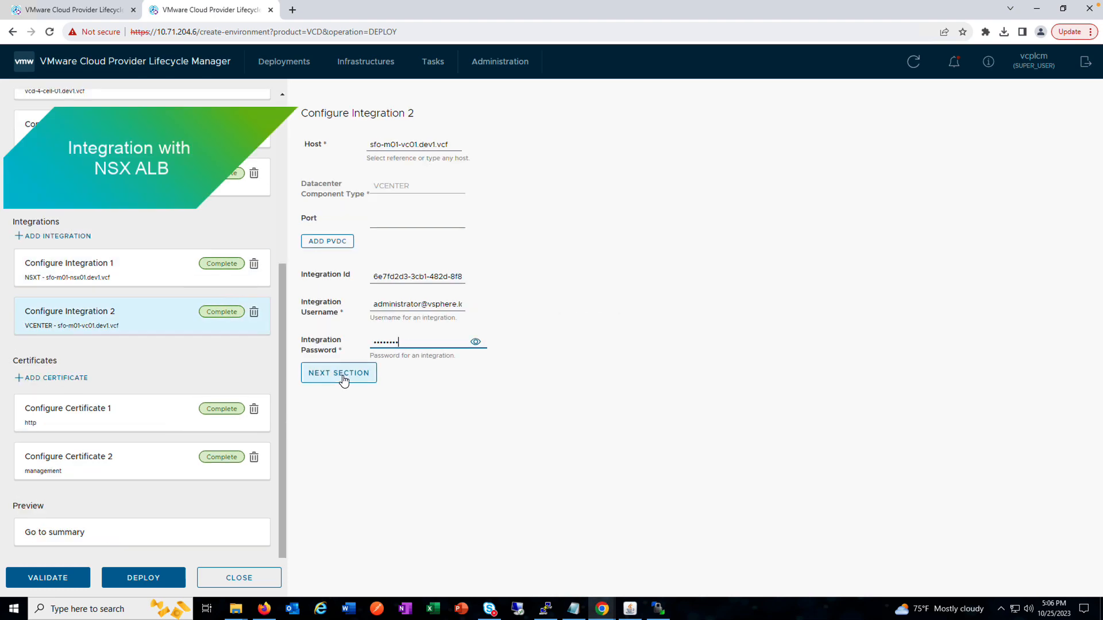
{"action": "left_click", "coordinate": [344, 373]}
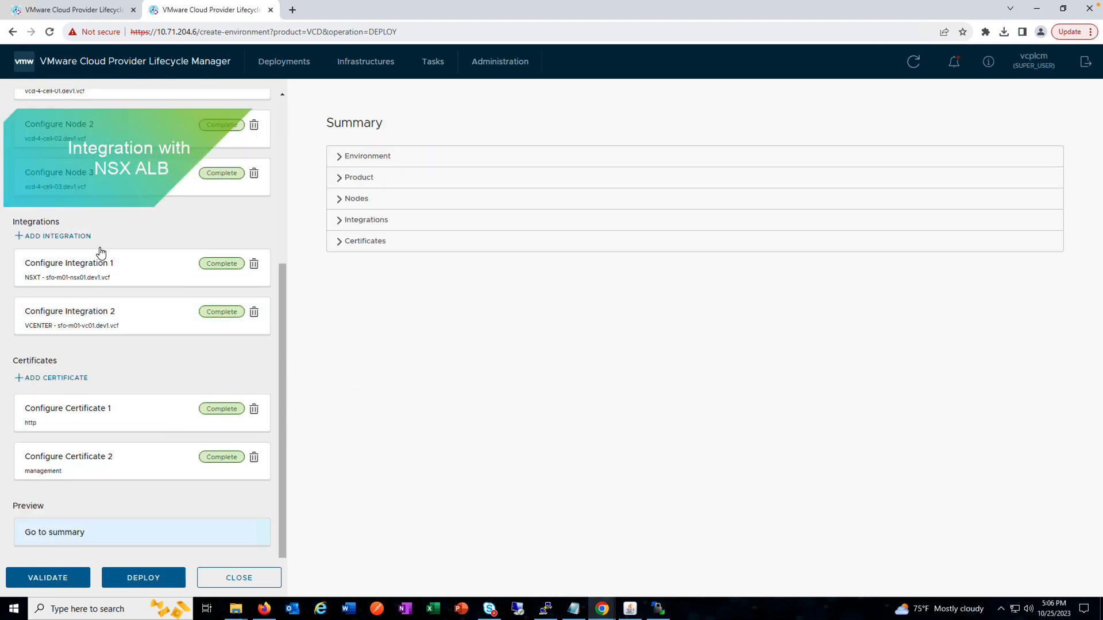
Step: Add a VCD NSX ALB integration to the deployment and look over its port, username and password fields
{"action": "left_click", "coordinate": [86, 237]}
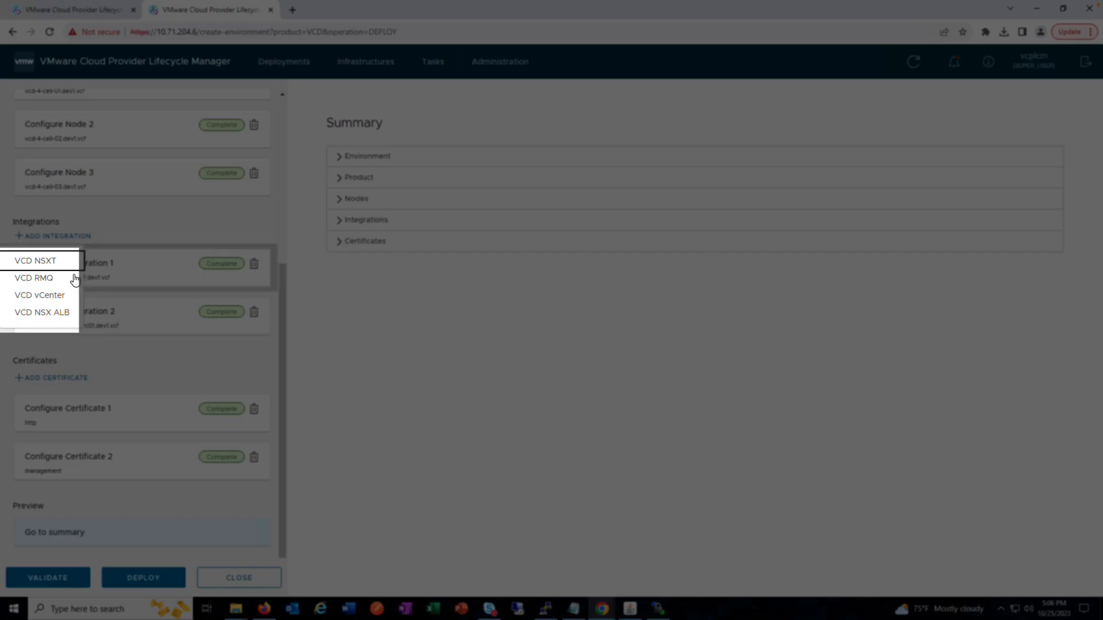
{"action": "left_click", "coordinate": [51, 313]}
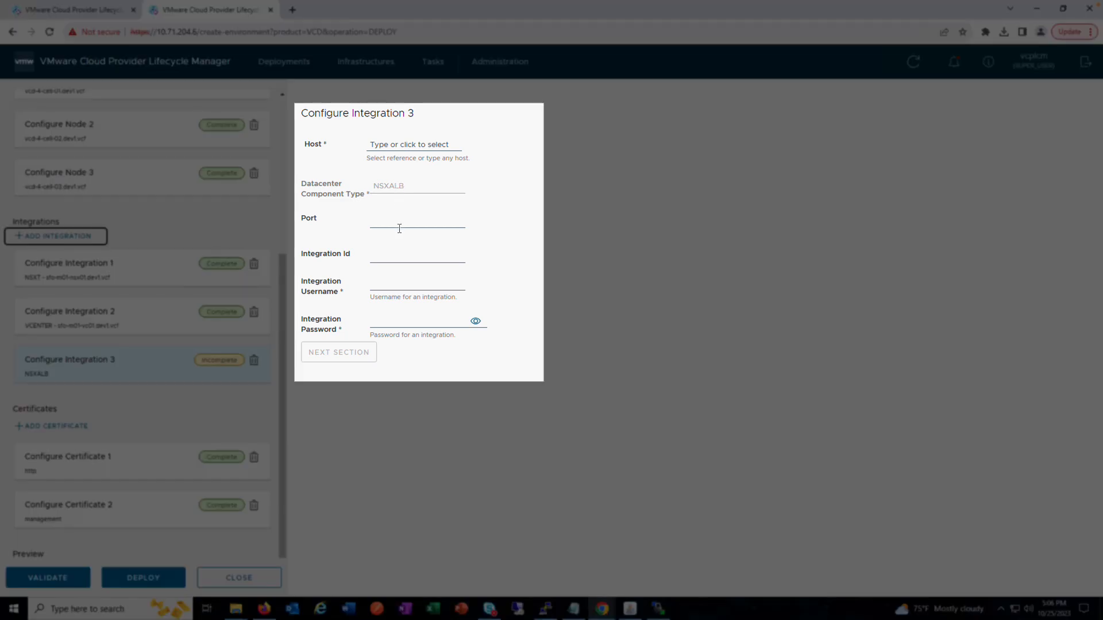
{"action": "left_click", "coordinate": [399, 224]}
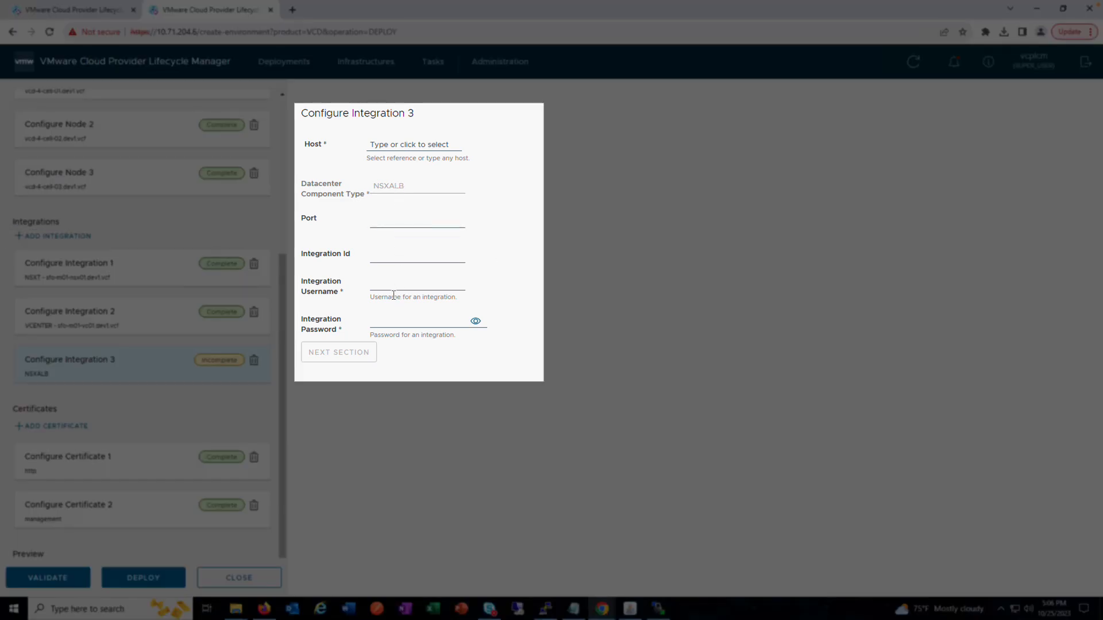
{"action": "left_click", "coordinate": [395, 288]}
{"action": "key", "text": "Tab"}
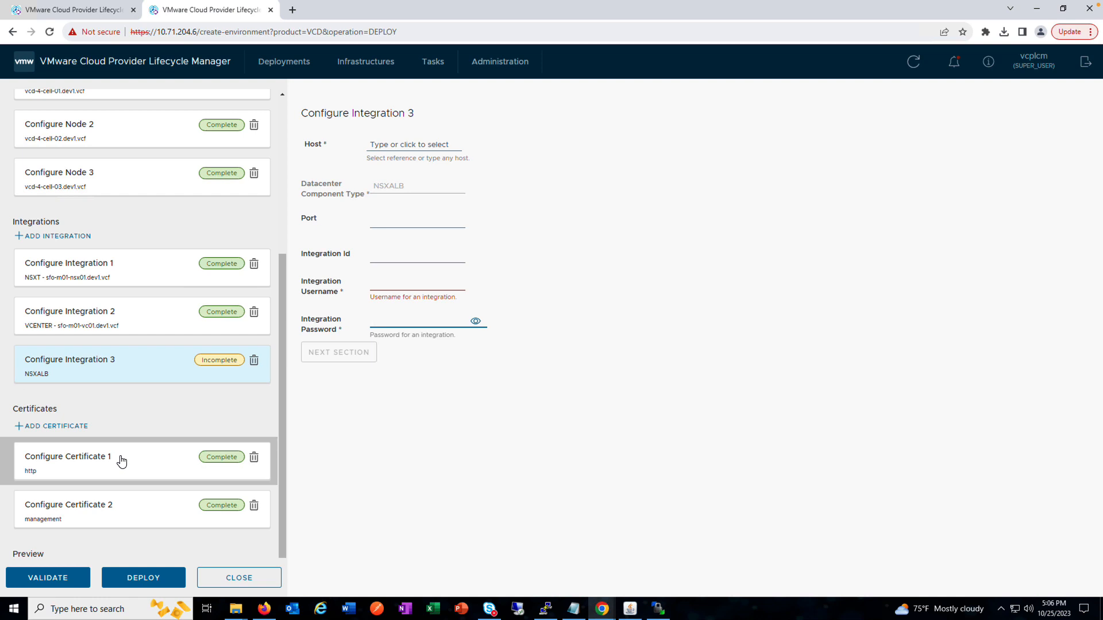
Step: Remove the unfinished NSX ALB integration from the deployment
{"action": "left_click", "coordinate": [194, 428]}
{"action": "scroll", "coordinate": [194, 428], "scroll_direction": "down", "scroll_amount": 1}
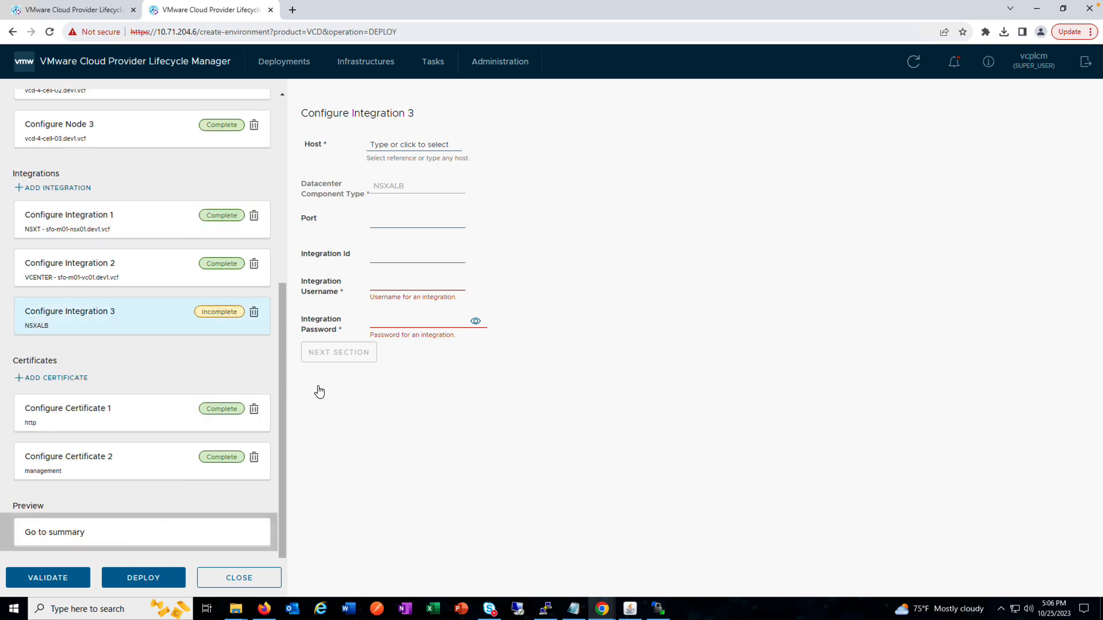
{"action": "left_click", "coordinate": [253, 312]}
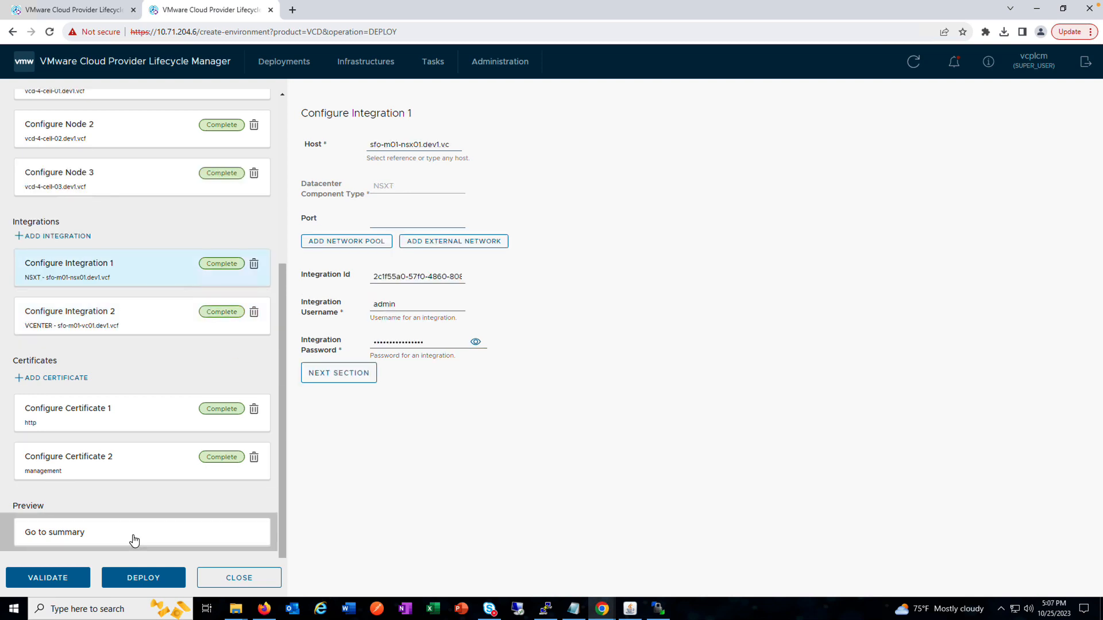
Step: Review the environment and product details in the deployment summary and validate the configuration
{"action": "left_click", "coordinate": [133, 540]}
{"action": "left_click", "coordinate": [343, 155]}
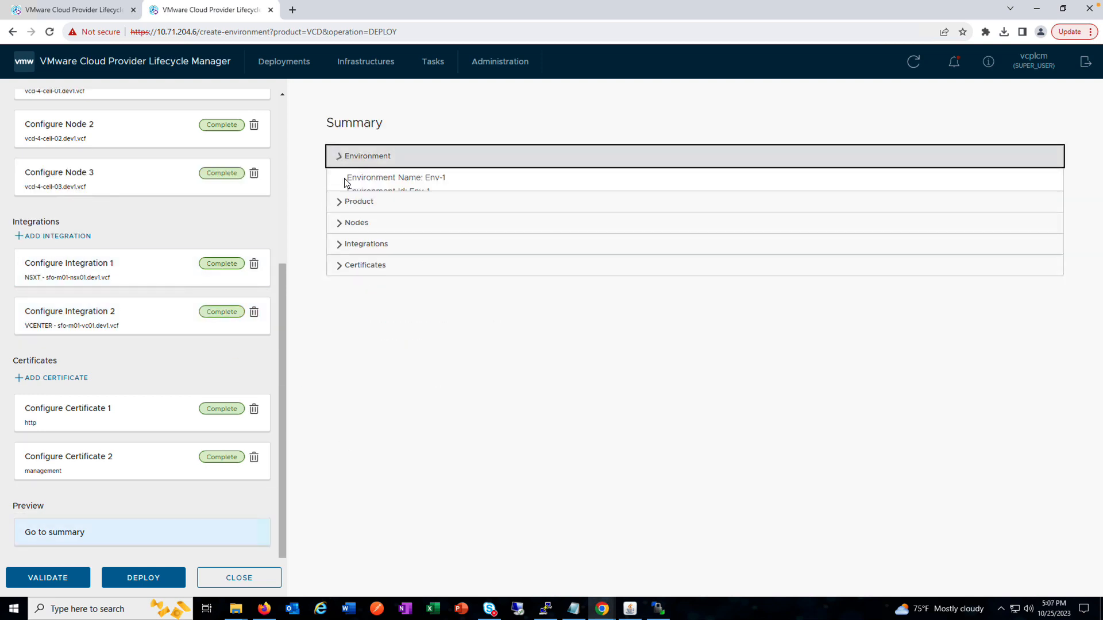
{"action": "left_click", "coordinate": [337, 295]}
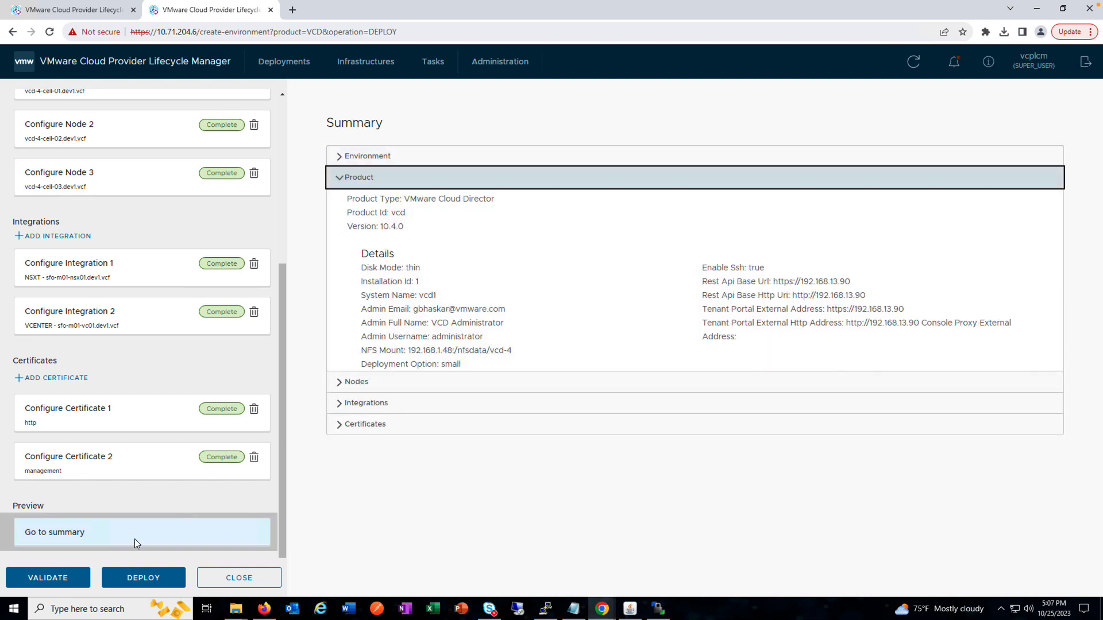
{"action": "left_click", "coordinate": [48, 577]}
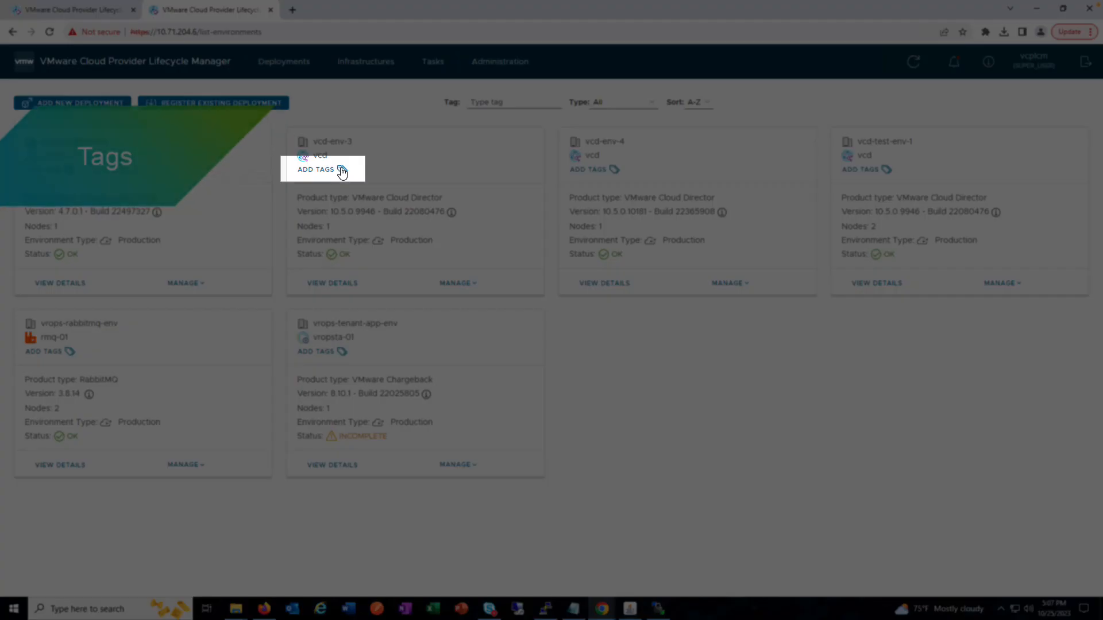
Step: Add the deployment tags vcd-dev and vcd-india to the vcd-env-3 deployment
{"action": "left_click", "coordinate": [339, 170]}
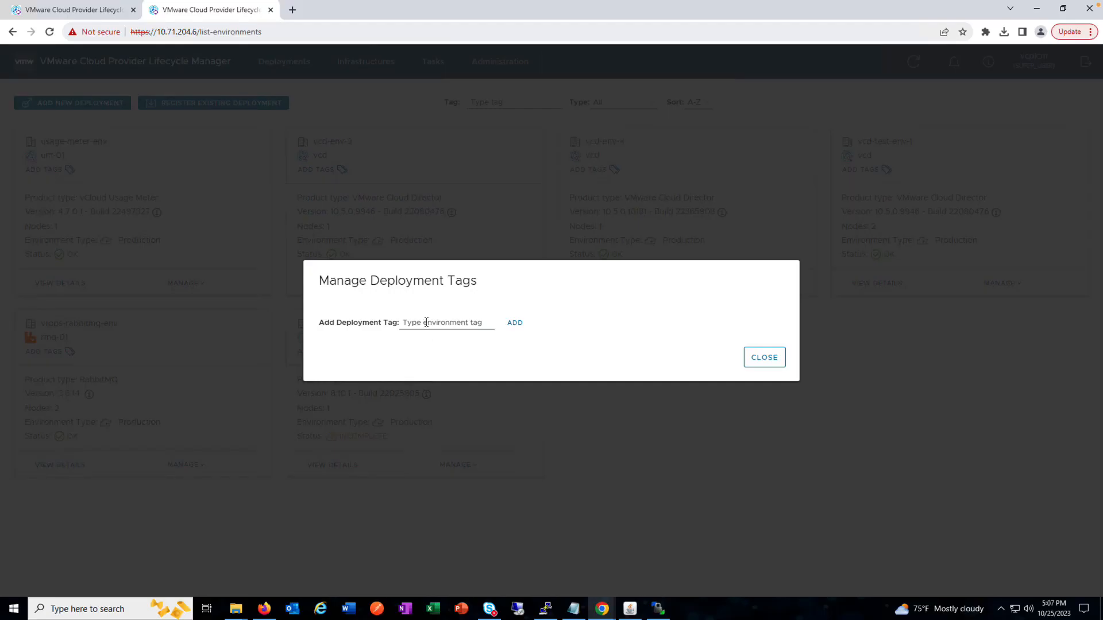
{"action": "left_click", "coordinate": [426, 323]}
{"action": "type", "text": "VCD-Dev"}
{"action": "left_click", "coordinate": [515, 323]}
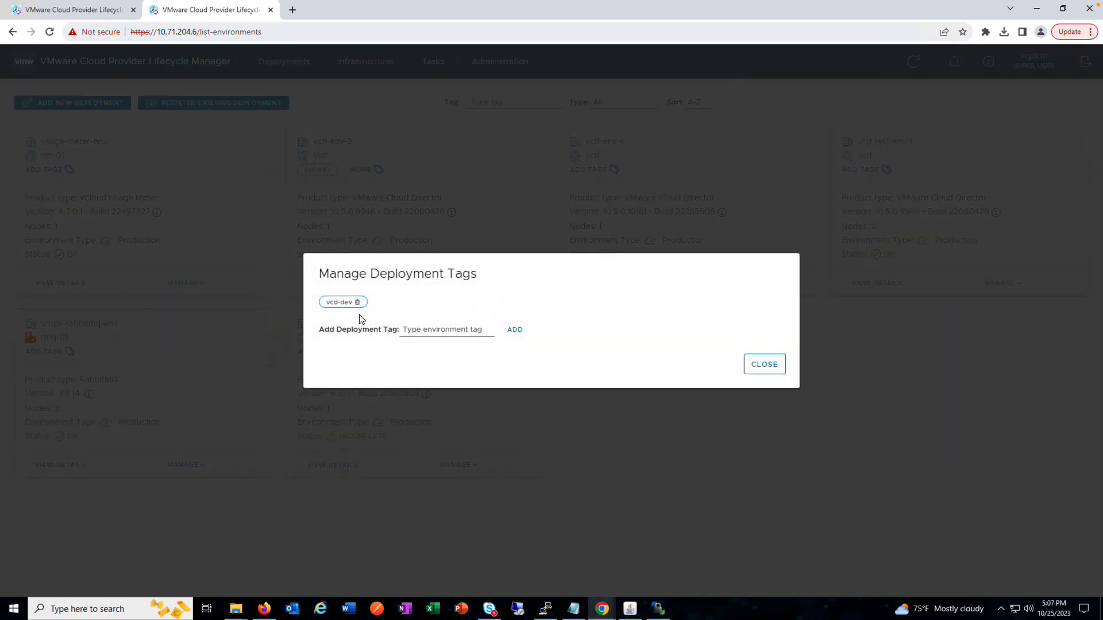
{"action": "left_click", "coordinate": [432, 327]}
{"action": "type", "text": "VCD-India"}
{"action": "left_click", "coordinate": [523, 323]}
{"action": "left_click", "coordinate": [764, 364]}
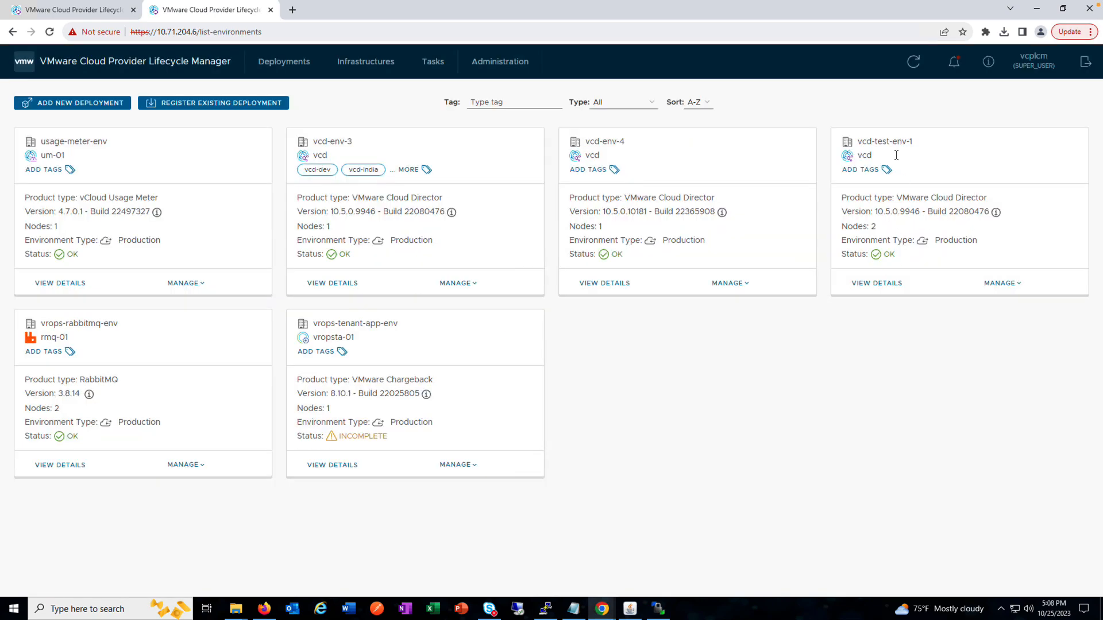
Step: Add the deployment tag vcd-dev to the vcd-test-env-1 deployment
{"action": "left_click", "coordinate": [886, 170]}
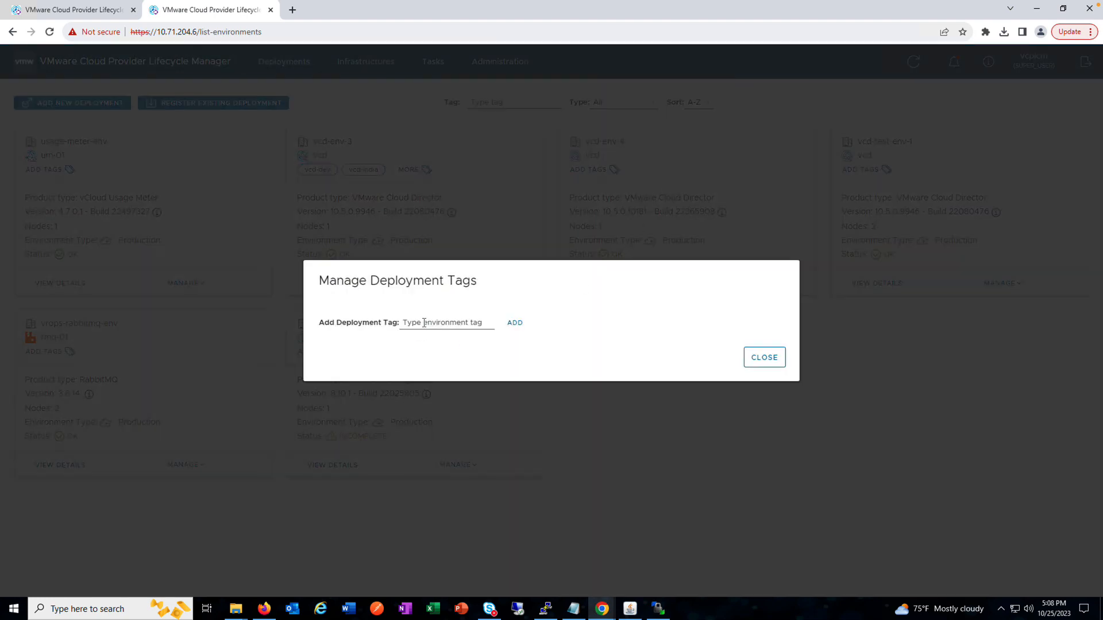
{"action": "left_click", "coordinate": [424, 323]}
{"action": "type", "text": "vcd-dev"}
{"action": "left_click", "coordinate": [510, 325]}
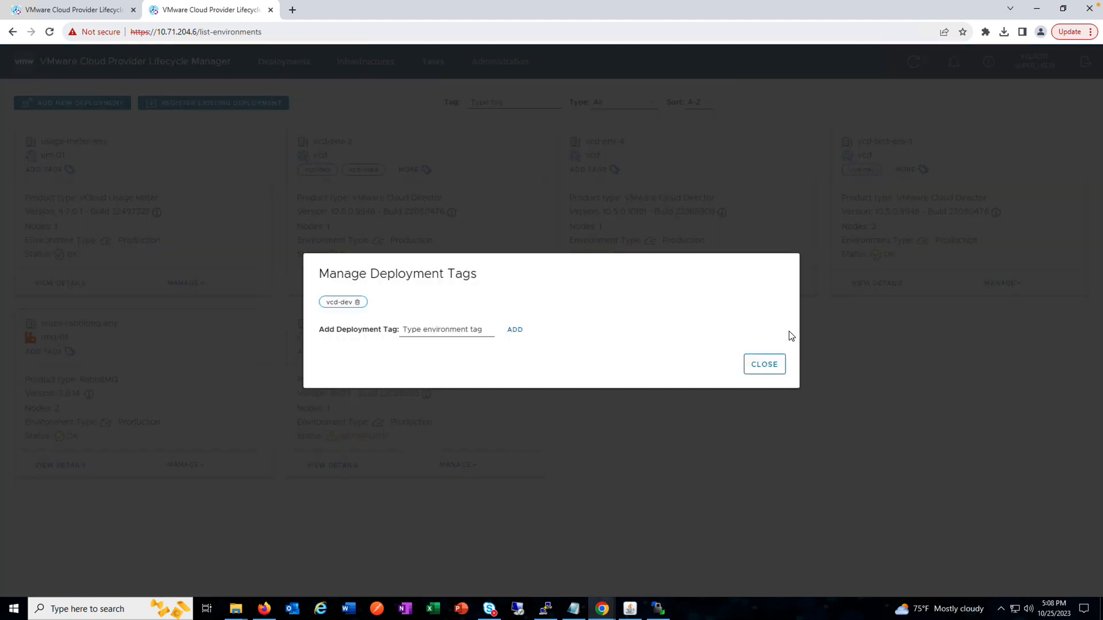
{"action": "left_click", "coordinate": [762, 364]}
Step: Filter the deployment list by the tag vcd-dev, and replace that filter with vcd-india
{"action": "left_click", "coordinate": [526, 103]}
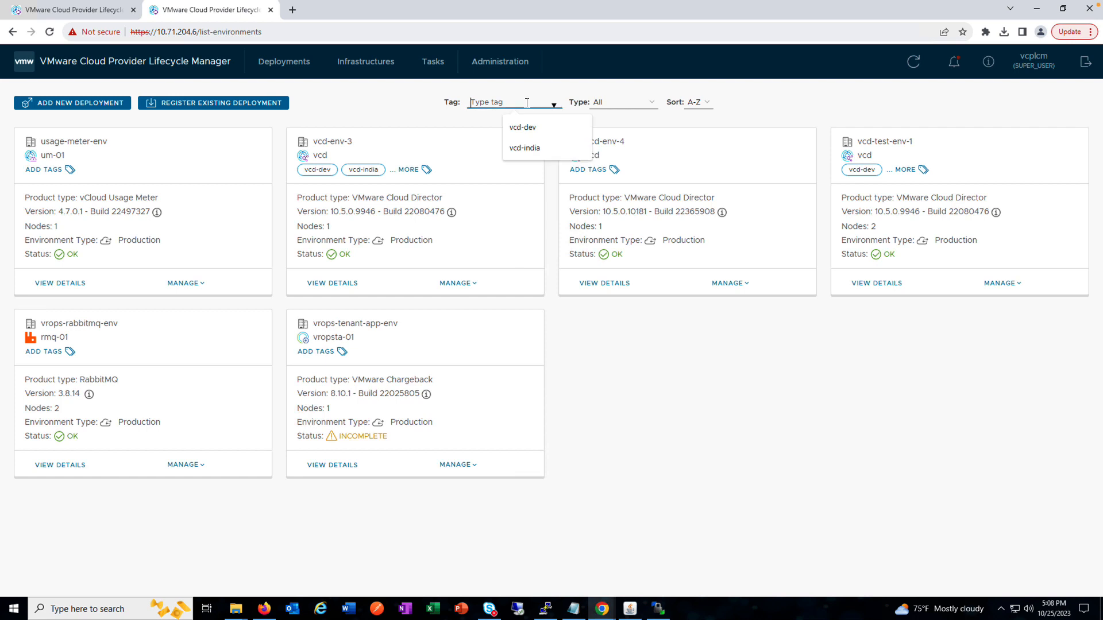
{"action": "left_click", "coordinate": [521, 127]}
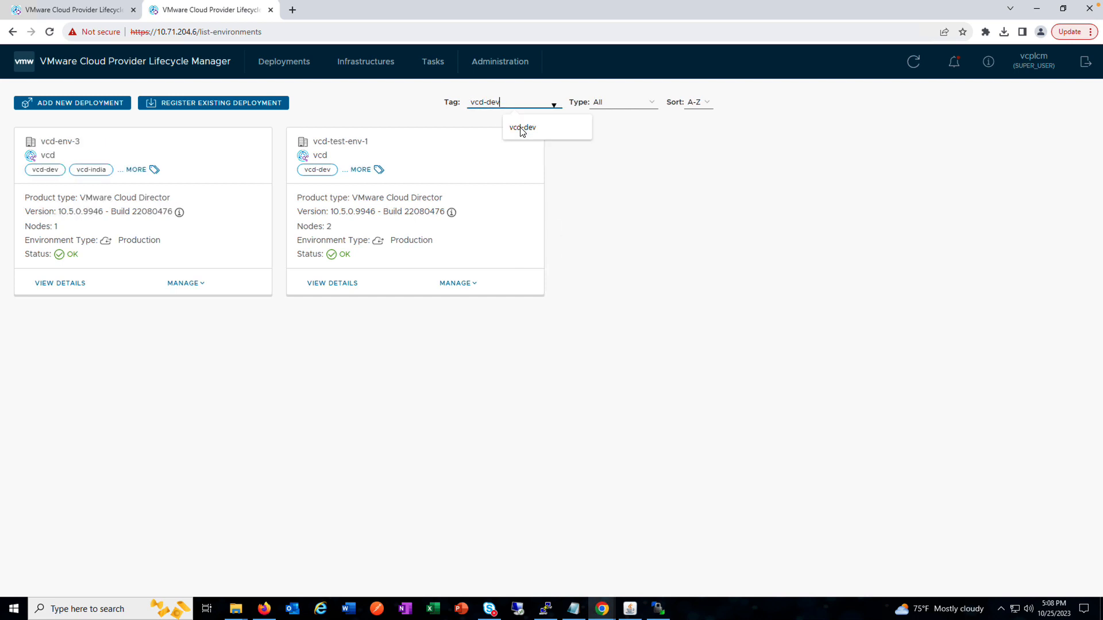
{"action": "double_click", "coordinate": [510, 103]}
{"action": "left_click", "coordinate": [552, 108]}
{"action": "left_click_drag", "start_coordinate": [504, 101], "coordinate": [423, 104]}
{"action": "key", "text": "BackSpace"}
{"action": "left_click", "coordinate": [524, 148]}
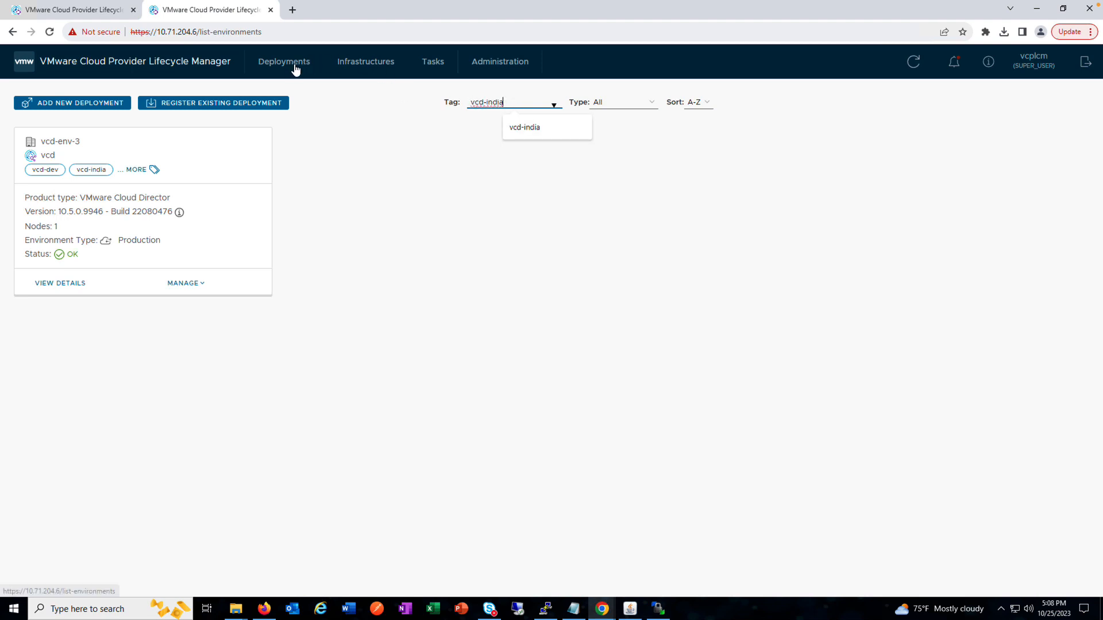
Step: Clear the tag filter from the deployment list and look at the type and sort order options
{"action": "left_click", "coordinate": [295, 67]}
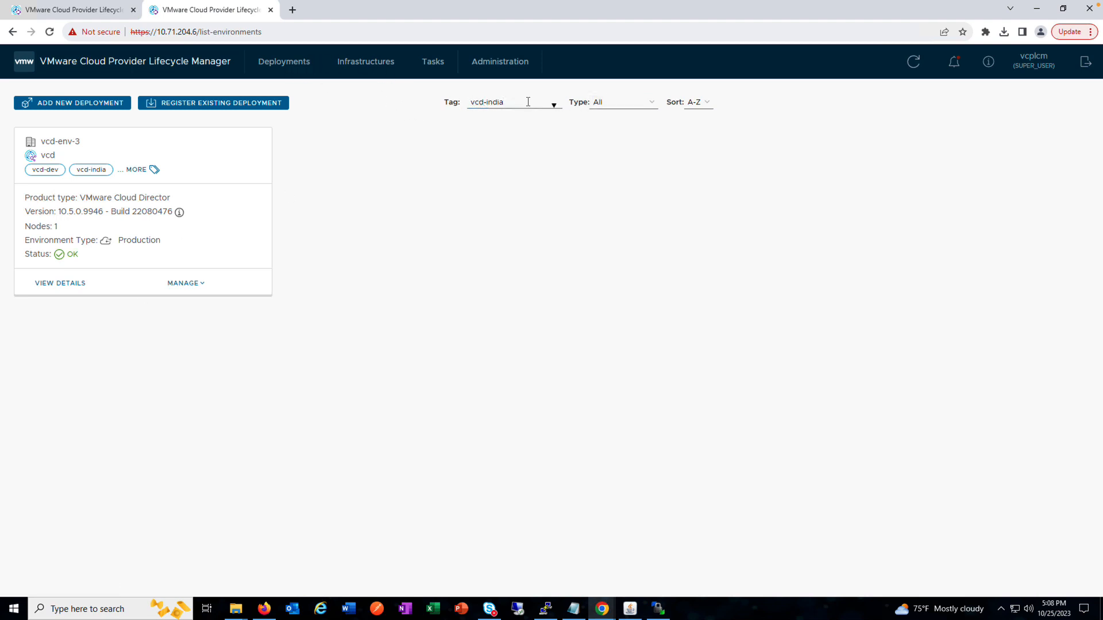
{"action": "left_click_drag", "start_coordinate": [524, 102], "coordinate": [438, 104]}
{"action": "key", "text": "BackSpace"}
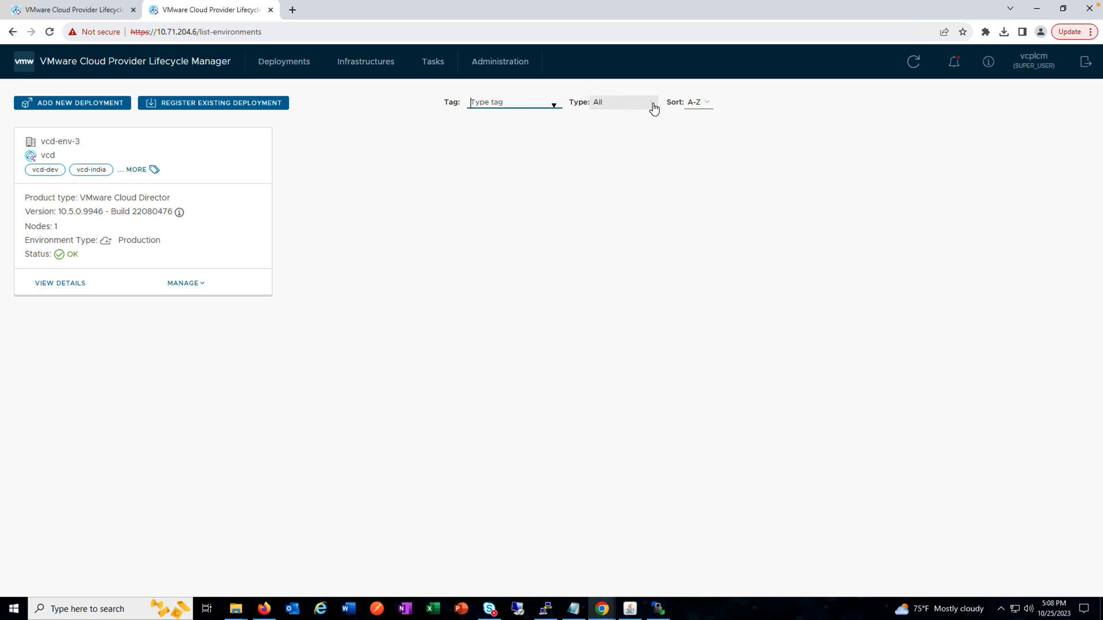
{"action": "left_click", "coordinate": [654, 110]}
{"action": "left_click", "coordinate": [706, 102]}
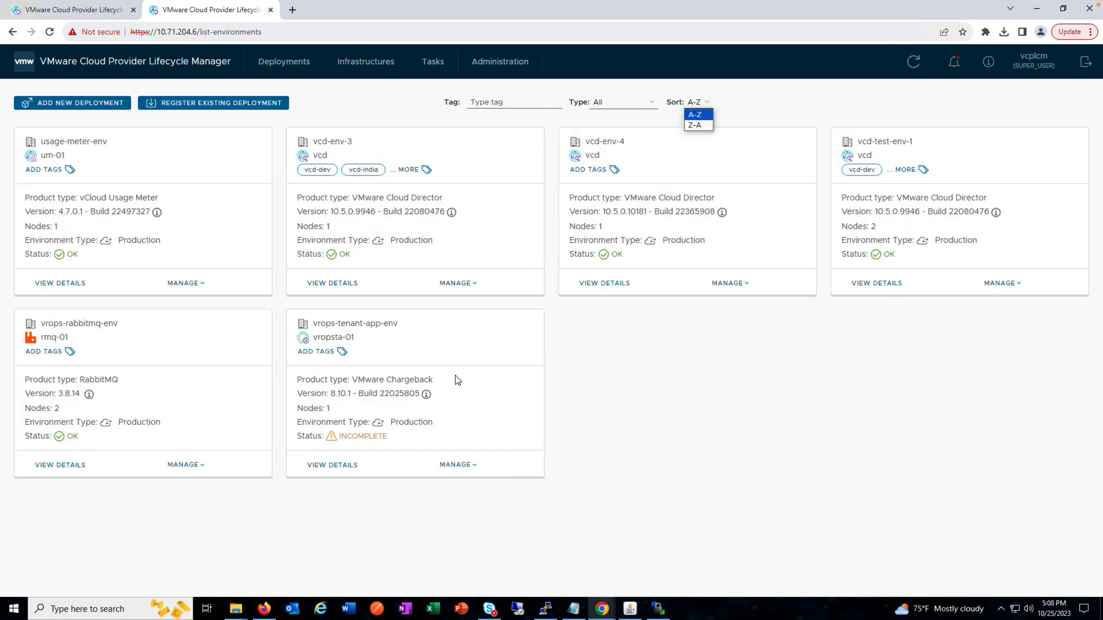
Step: Look at the upgrade options and the node management dialog of the vcd-env-3 deployment without changing anything
{"action": "left_click", "coordinate": [469, 292]}
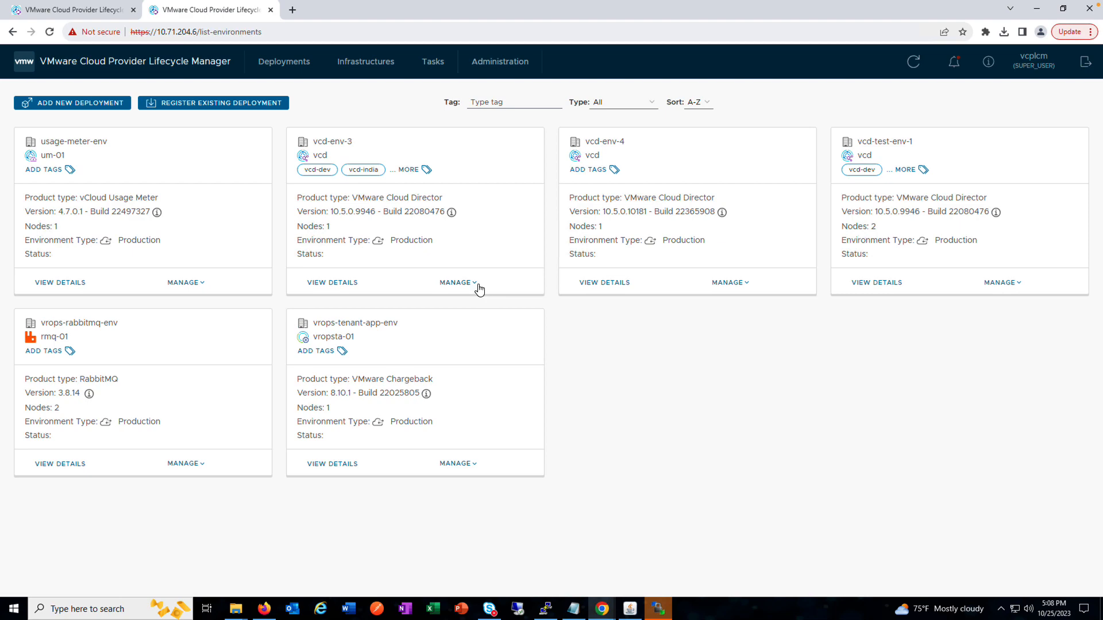
{"action": "left_click", "coordinate": [478, 285]}
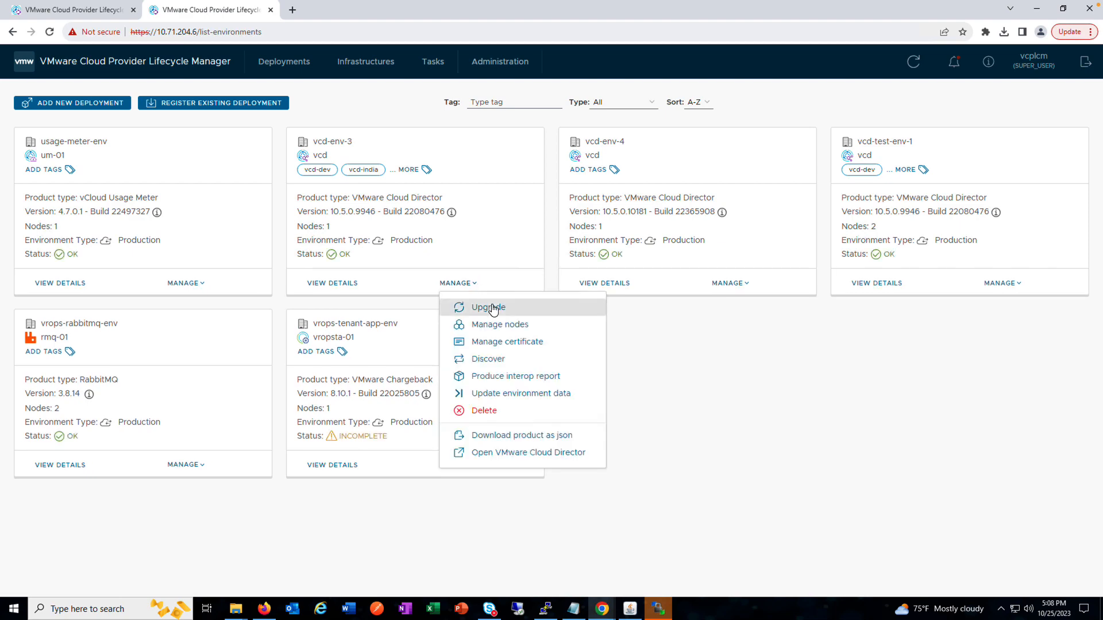
{"action": "left_click", "coordinate": [489, 308]}
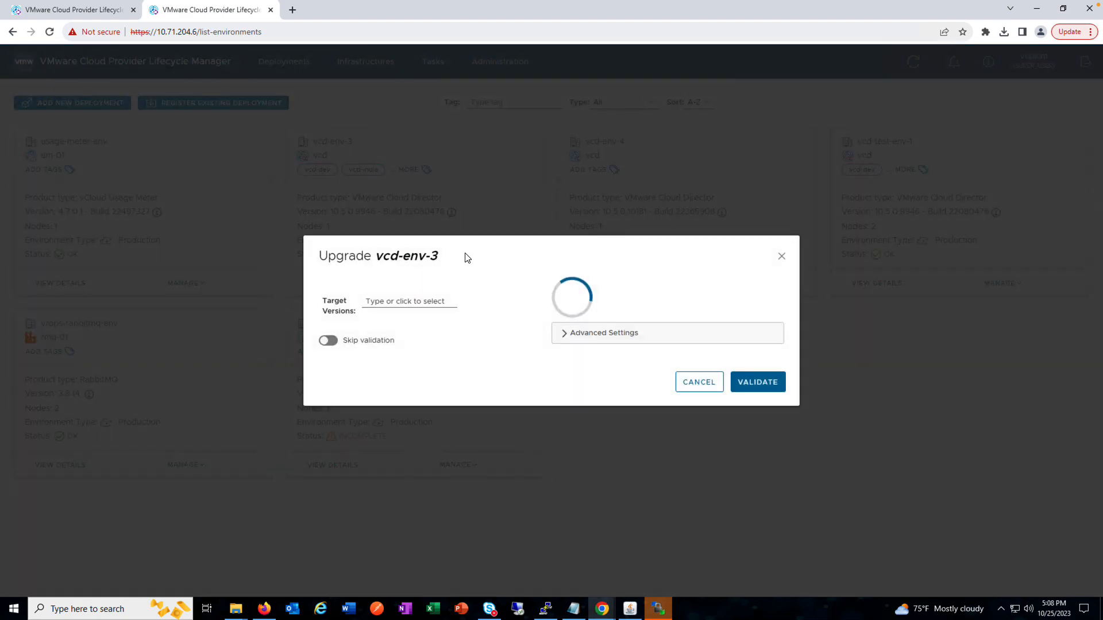
{"action": "left_click", "coordinate": [693, 384]}
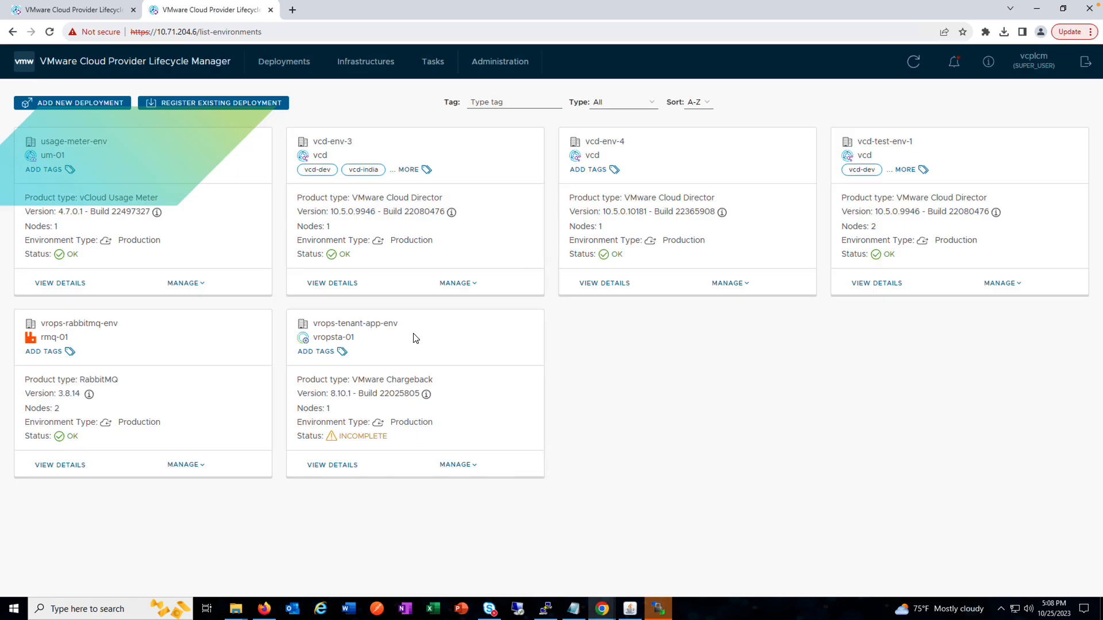
{"action": "left_click", "coordinate": [476, 284]}
{"action": "left_click", "coordinate": [483, 323]}
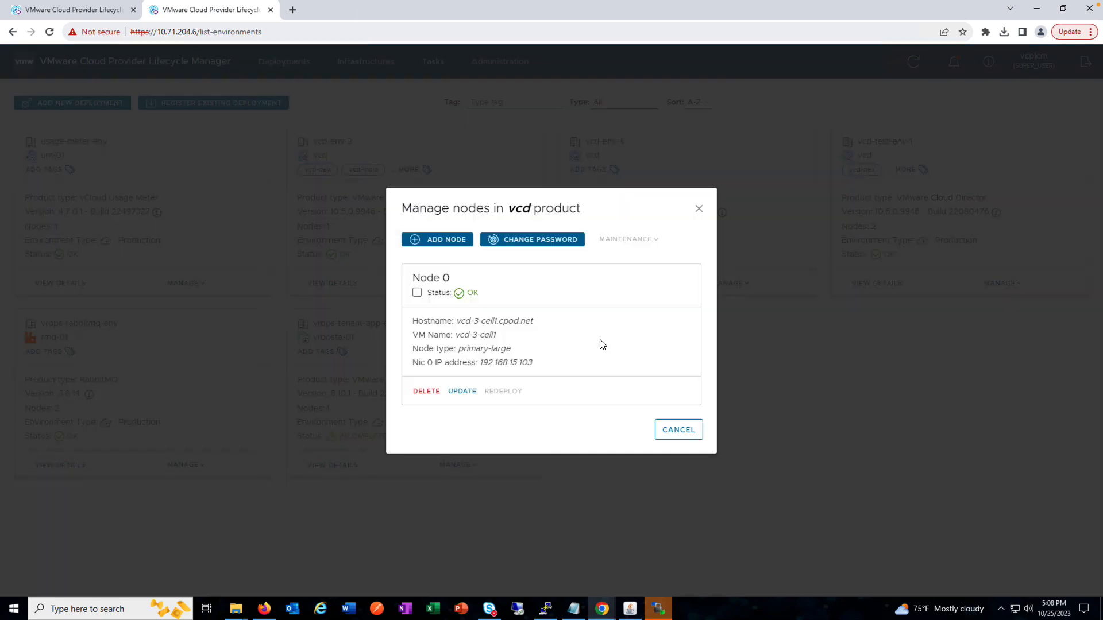
{"action": "left_click", "coordinate": [699, 210]}
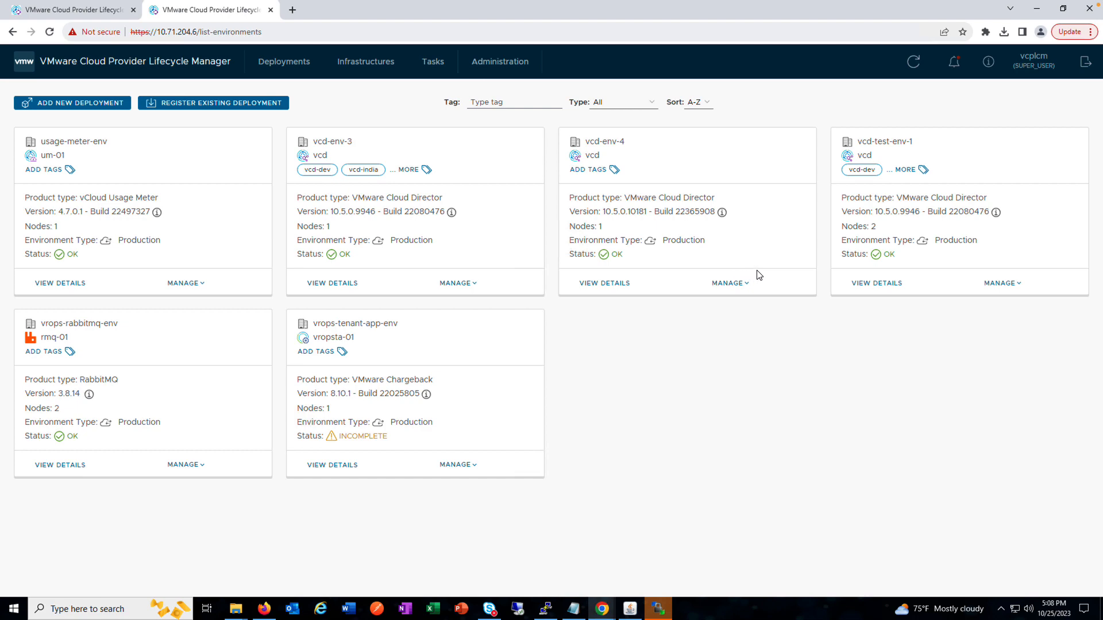
Step: Look at the maintenance options for Node 1 of the vcd-test-env-1 deployment, leaving node management without changes
{"action": "left_click", "coordinate": [1018, 283]}
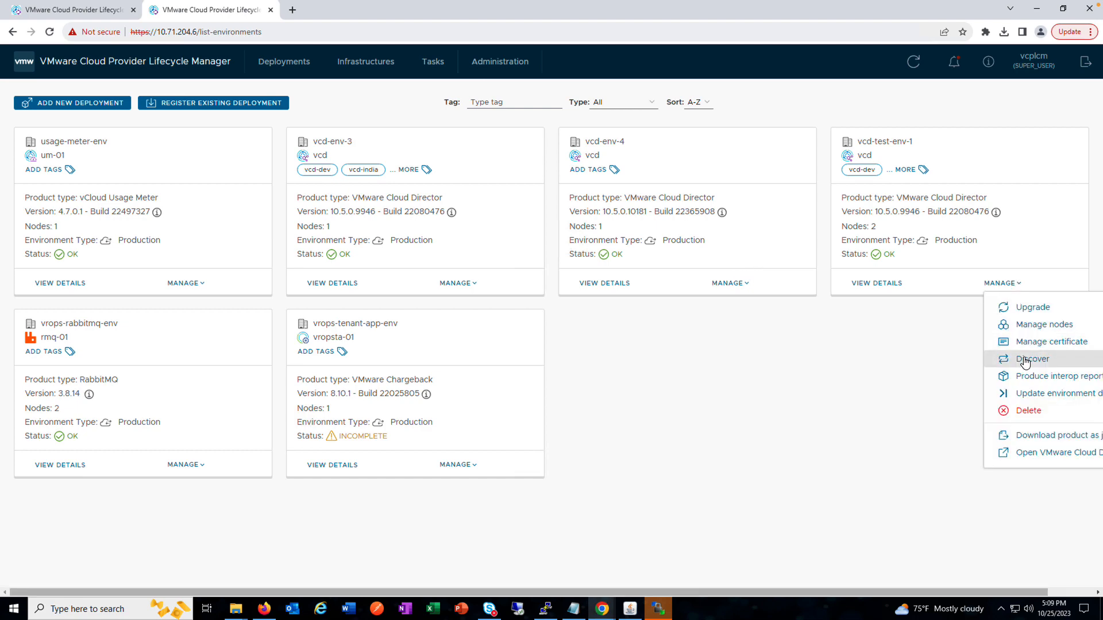
{"action": "left_click", "coordinate": [1028, 325]}
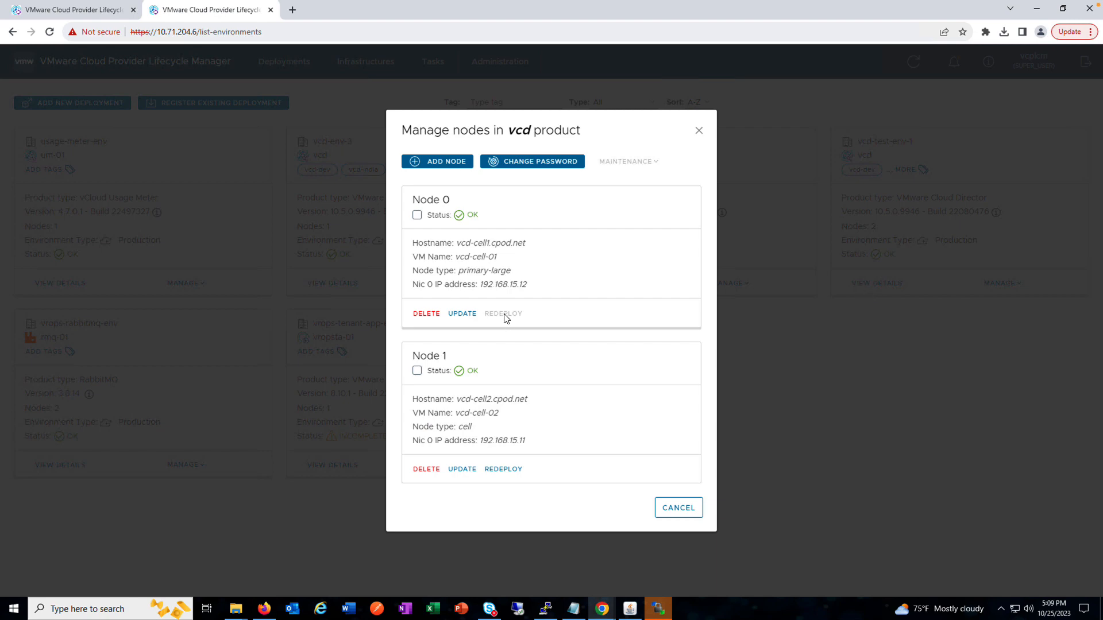
{"action": "left_click", "coordinate": [417, 370]}
{"action": "left_click", "coordinate": [655, 161]}
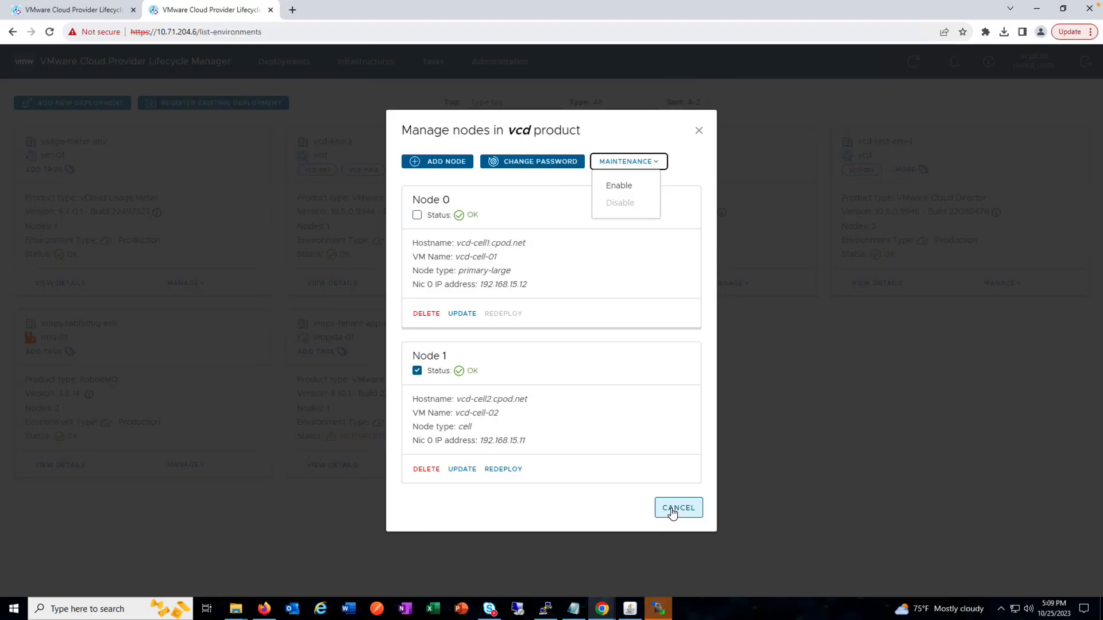
{"action": "left_click", "coordinate": [673, 511]}
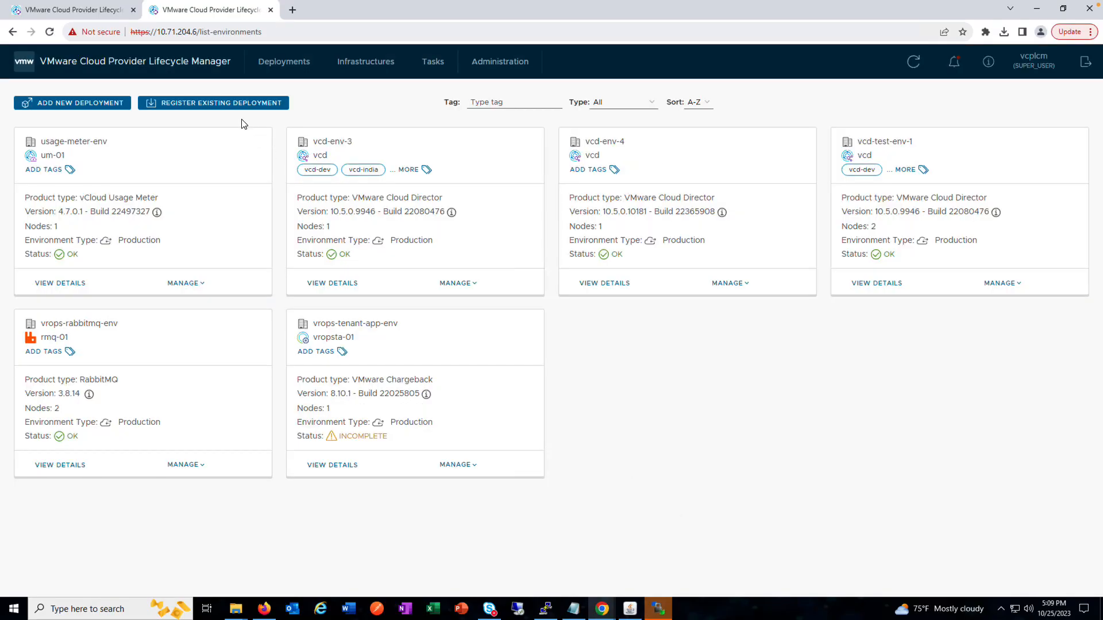
Step: Start registering an existing VMware Cloud Director deployment with the environment name Env-3 and complete its general settings
{"action": "left_click", "coordinate": [222, 104]}
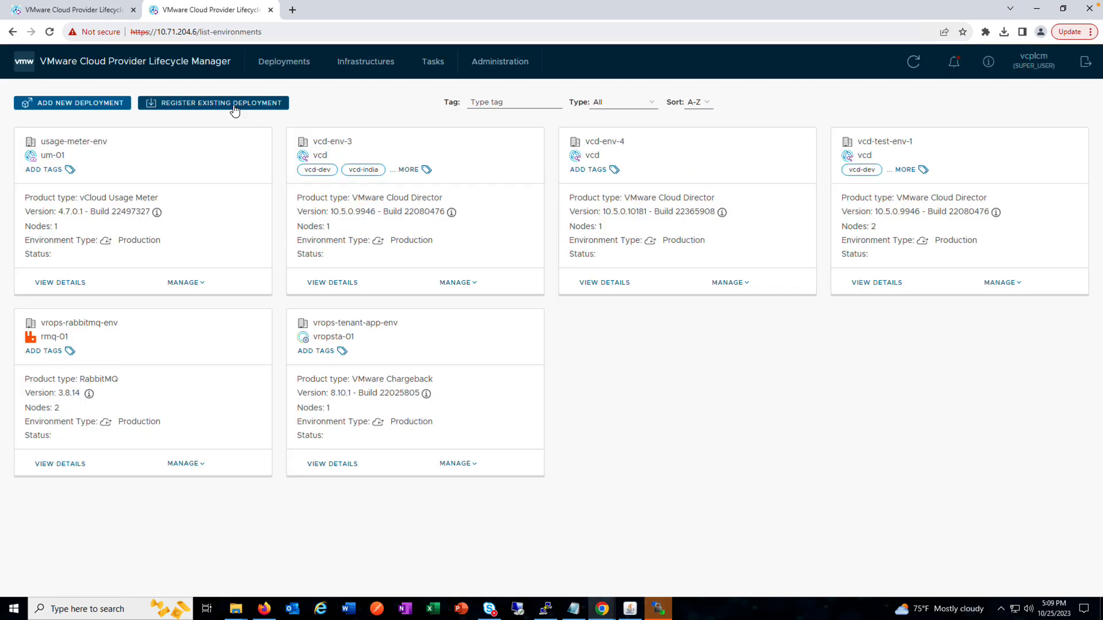
{"action": "left_click", "coordinate": [233, 106]}
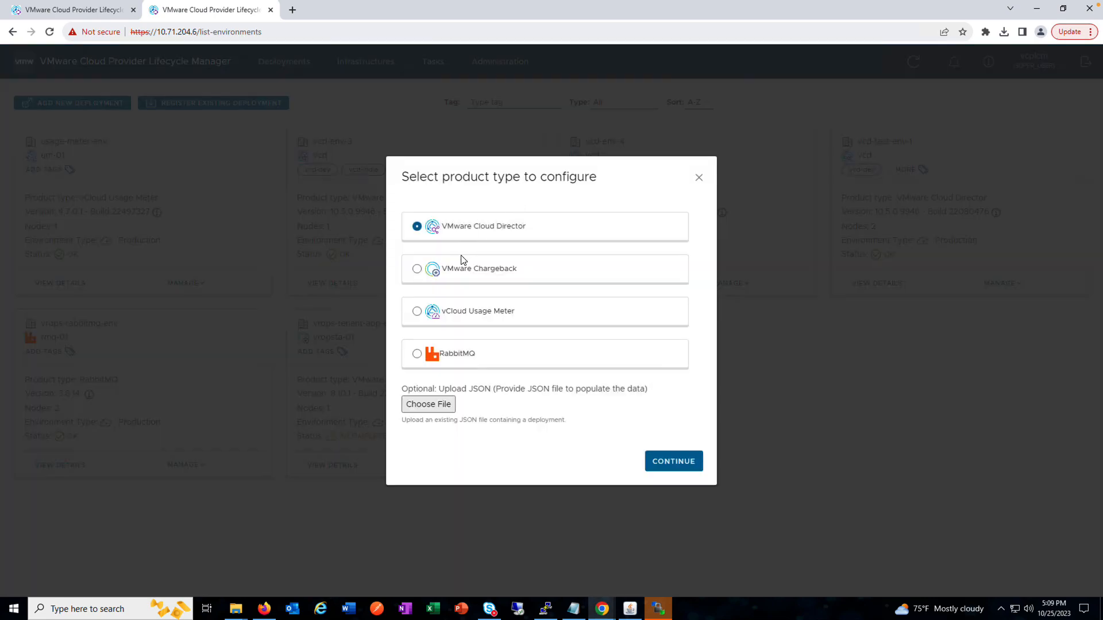
{"action": "left_click", "coordinate": [650, 458]}
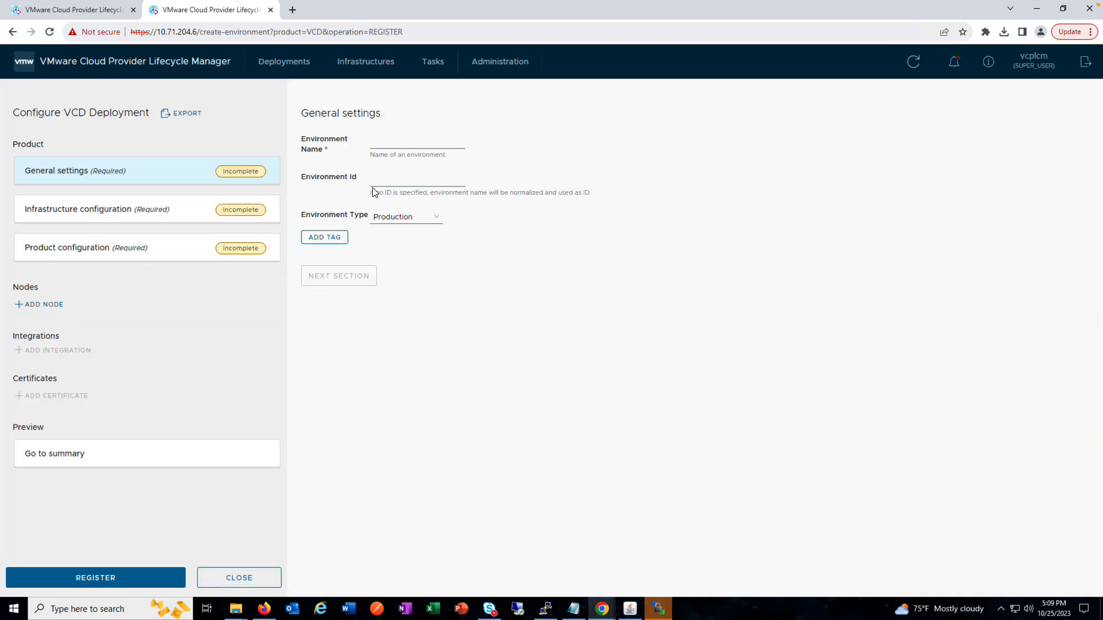
{"action": "left_click", "coordinate": [396, 139]}
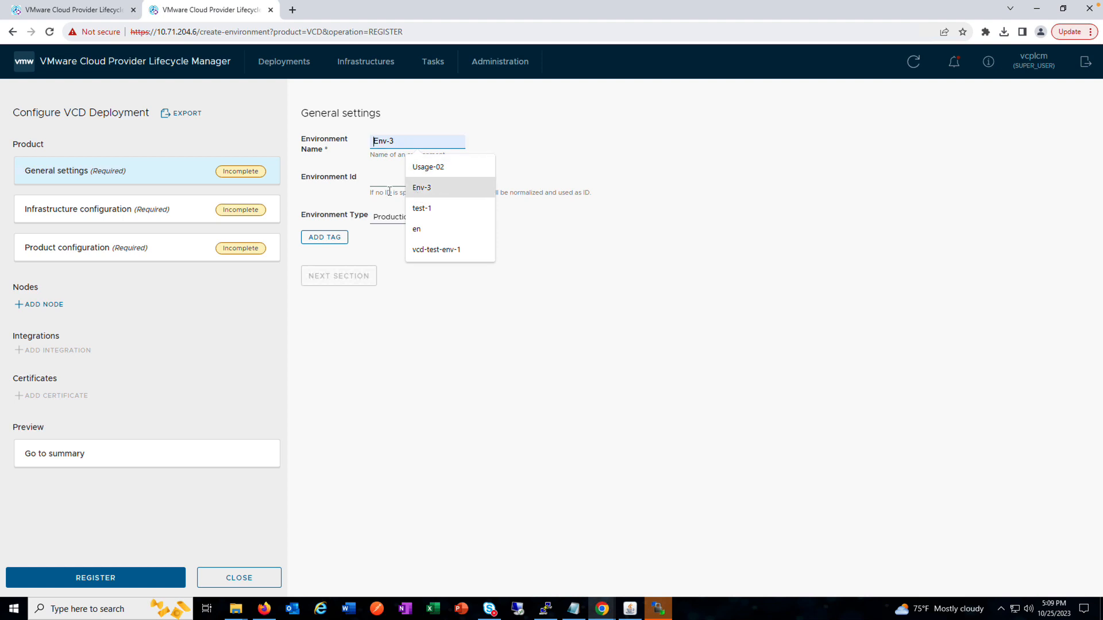
{"action": "left_click", "coordinate": [421, 187]}
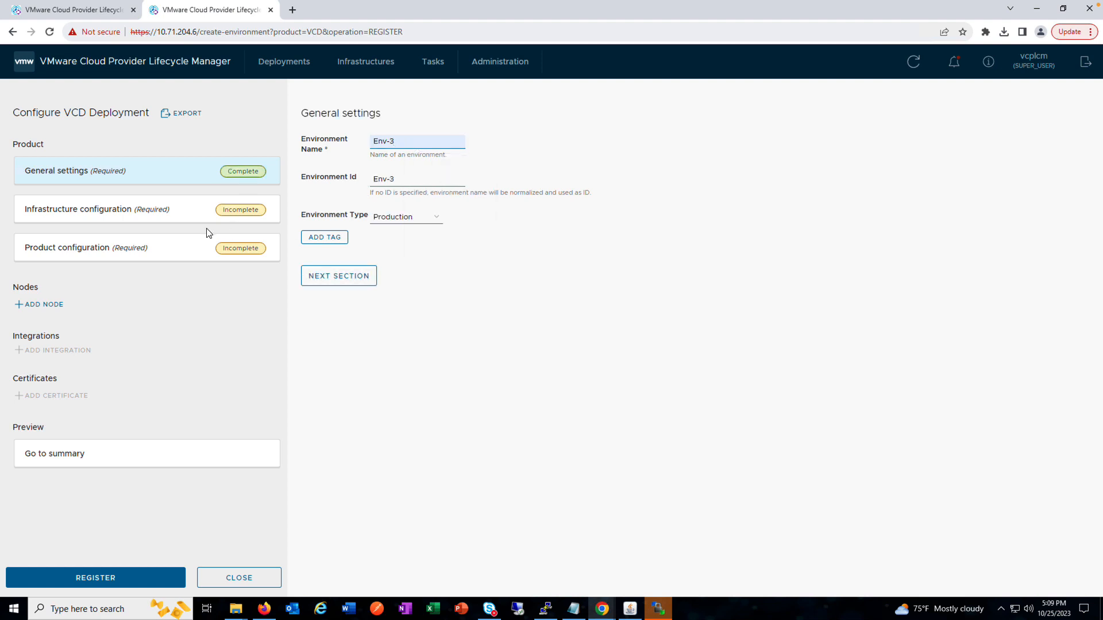
{"action": "left_click", "coordinate": [335, 282]}
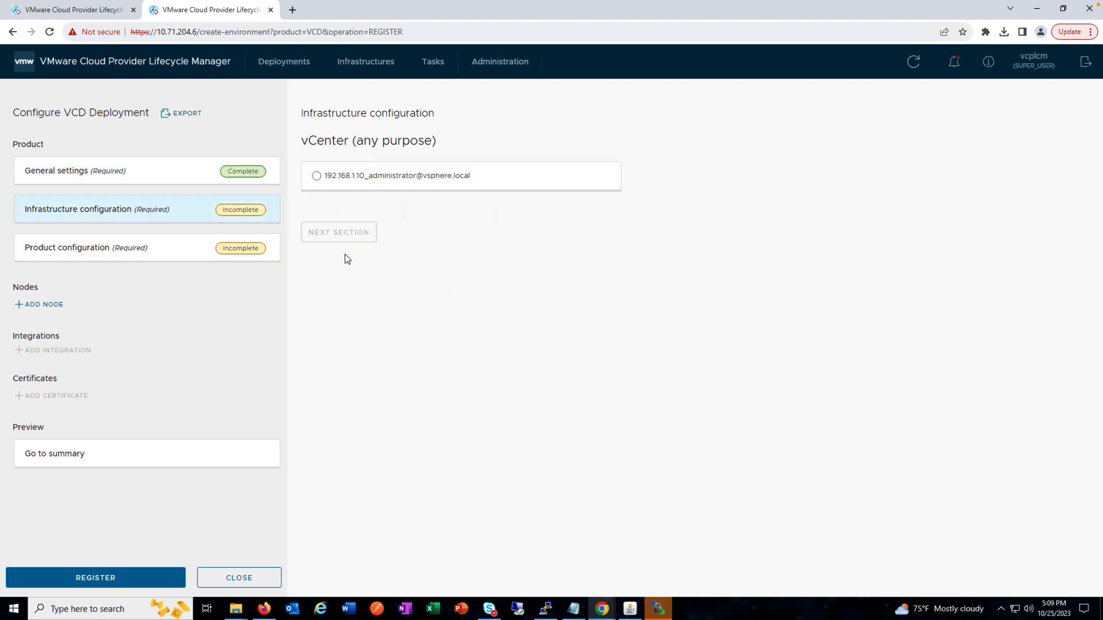
Step: Configure the infrastructure with vCenter 192.168.1.10, cluster sfo-m01-cl01, the System vDC resource pool, datastore1 (2) and datacenter sfo-m01-dc01
{"action": "left_click", "coordinate": [317, 176]}
{"action": "left_click", "coordinate": [382, 212]}
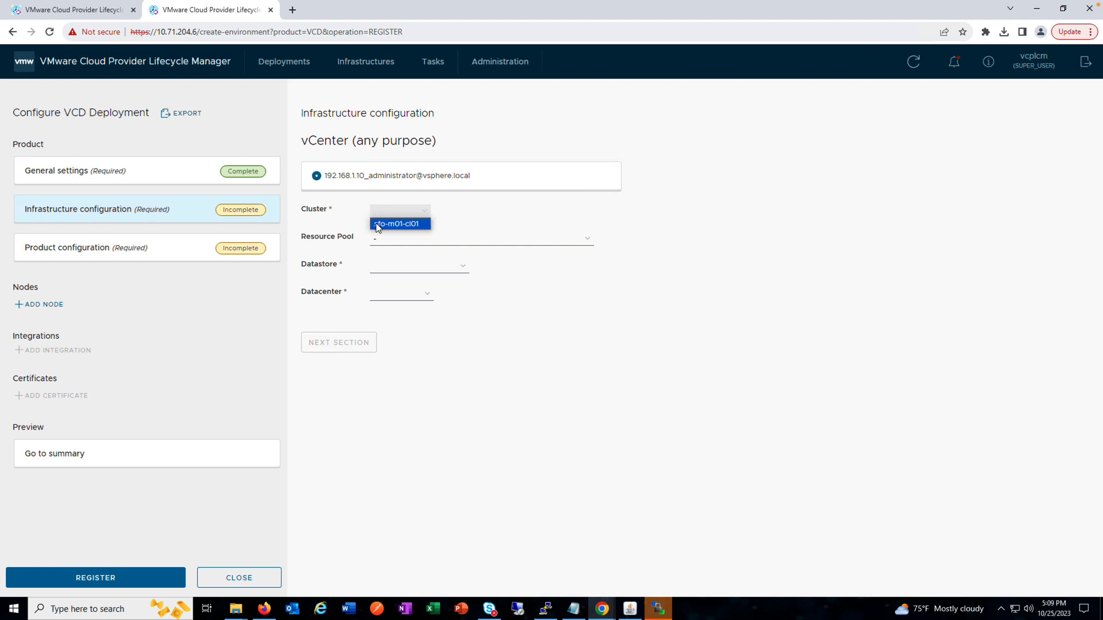
{"action": "left_click", "coordinate": [397, 224]}
{"action": "left_click", "coordinate": [379, 240]}
{"action": "left_click", "coordinate": [382, 271]}
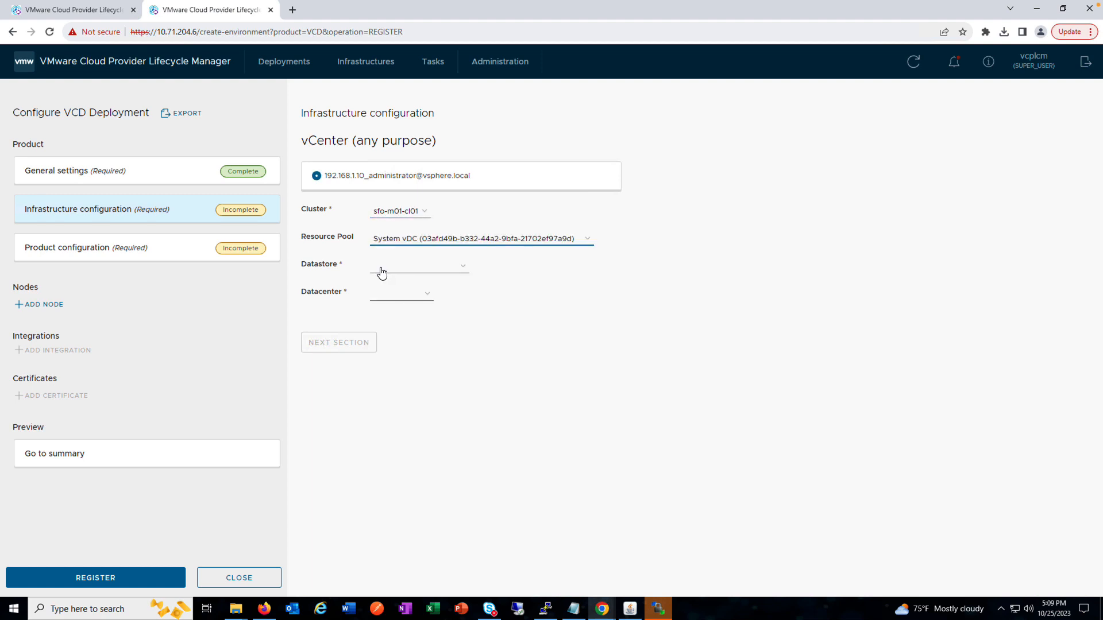
{"action": "left_click", "coordinate": [381, 271]}
{"action": "left_click", "coordinate": [381, 290]}
{"action": "left_click", "coordinate": [379, 294]}
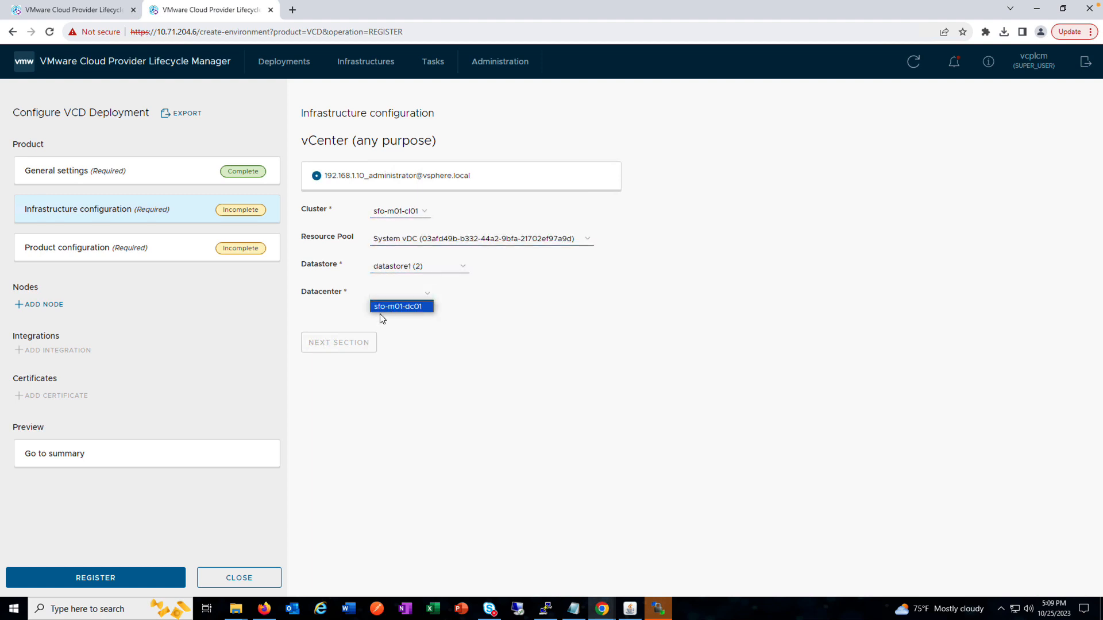
{"action": "left_click", "coordinate": [384, 307]}
{"action": "left_click", "coordinate": [341, 344]}
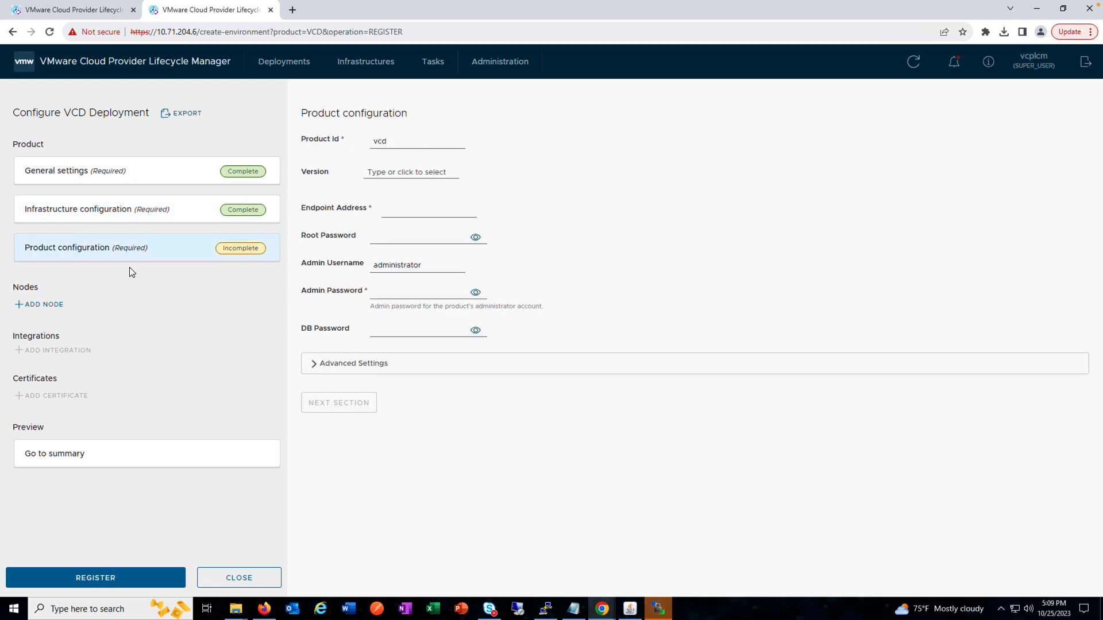
Step: Set the product's endpoint address to 192.168.13.90, enter the root, admin and DB passwords, and look at the advanced settings
{"action": "left_click", "coordinate": [412, 207]}
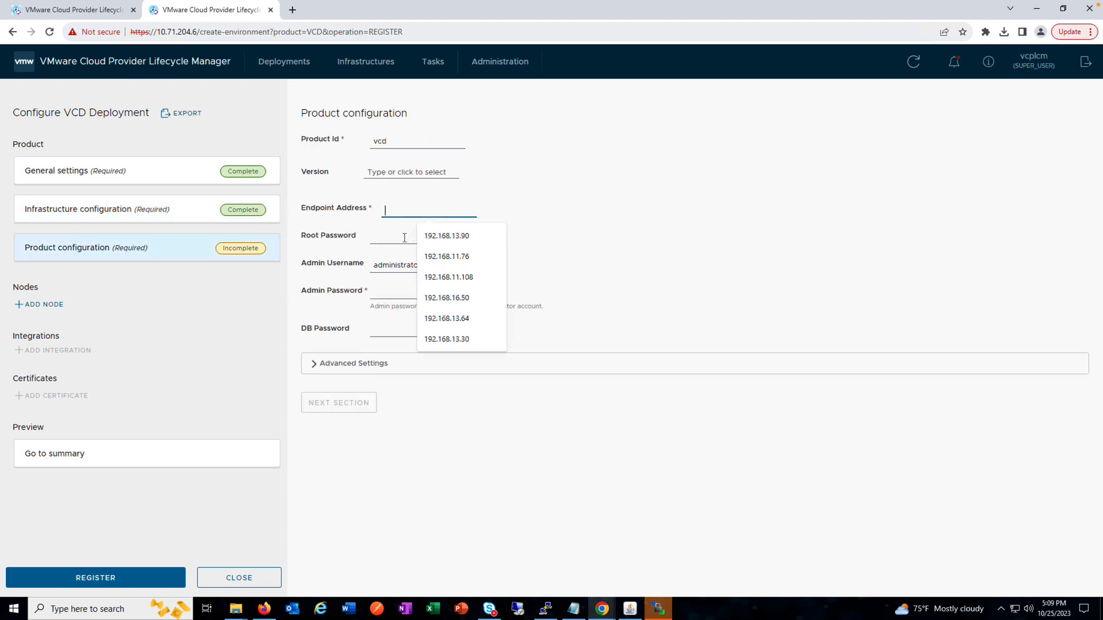
{"action": "left_click", "coordinate": [446, 236]}
{"action": "left_click", "coordinate": [388, 240]}
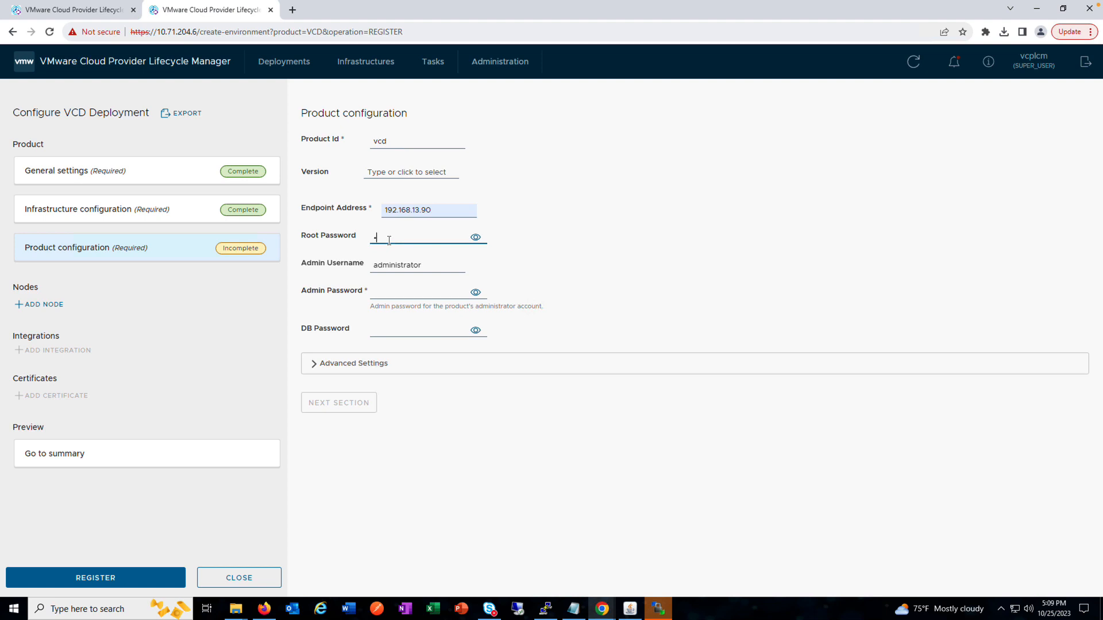
{"action": "left_click", "coordinate": [397, 290]}
{"action": "type", "text": "••"}
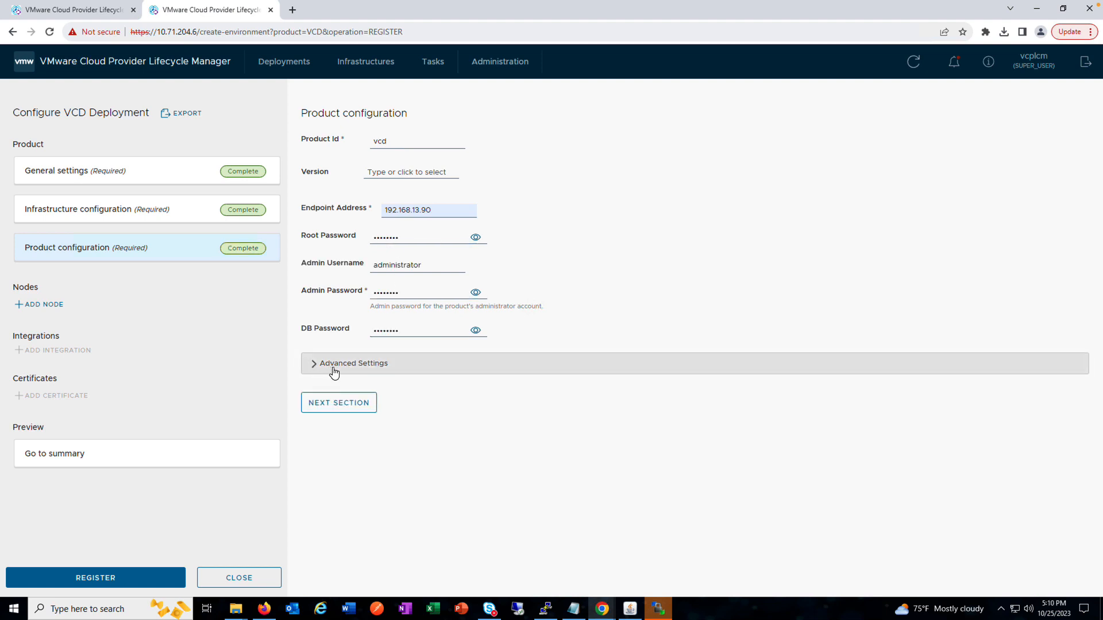
{"action": "left_click", "coordinate": [332, 369]}
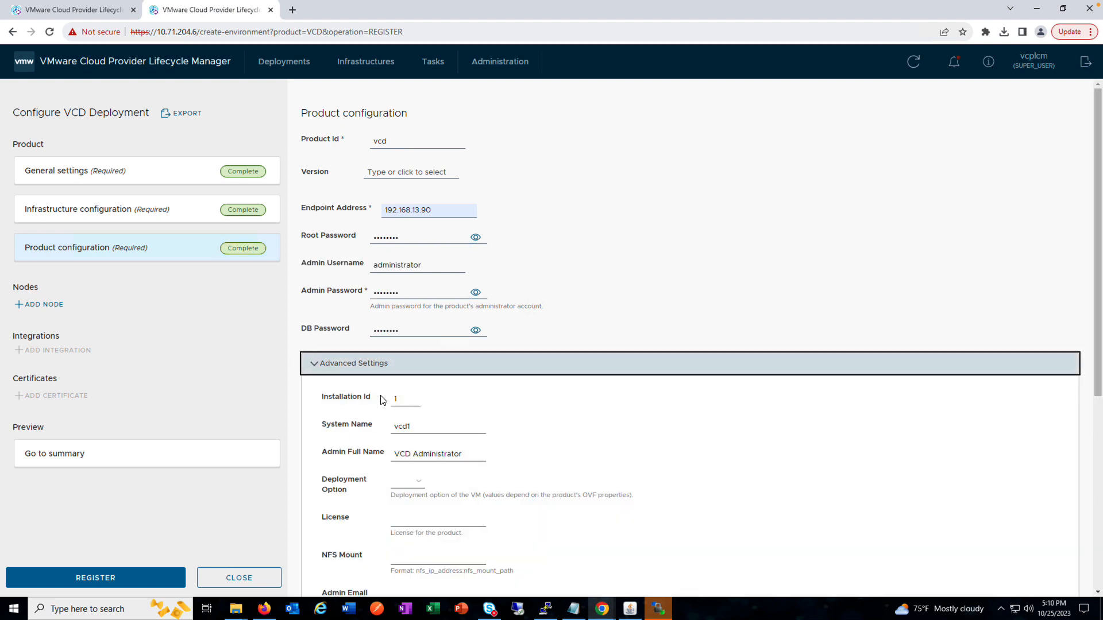
{"action": "left_click", "coordinate": [312, 369]}
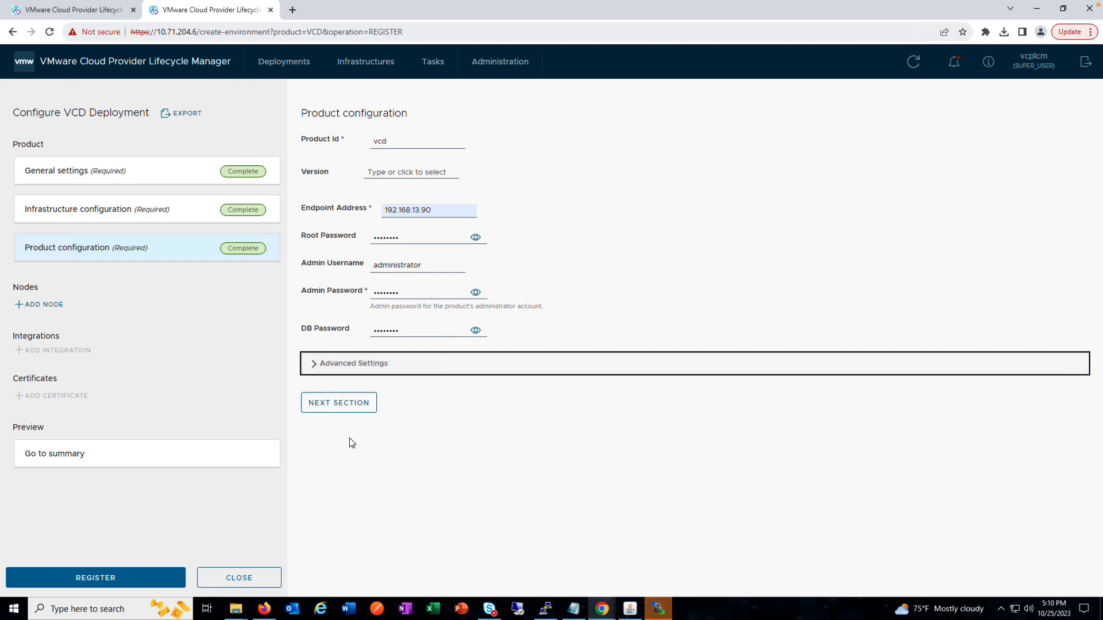
Step: Finish the product configuration section and close the deployment setup without registering it
{"action": "left_click", "coordinate": [335, 405]}
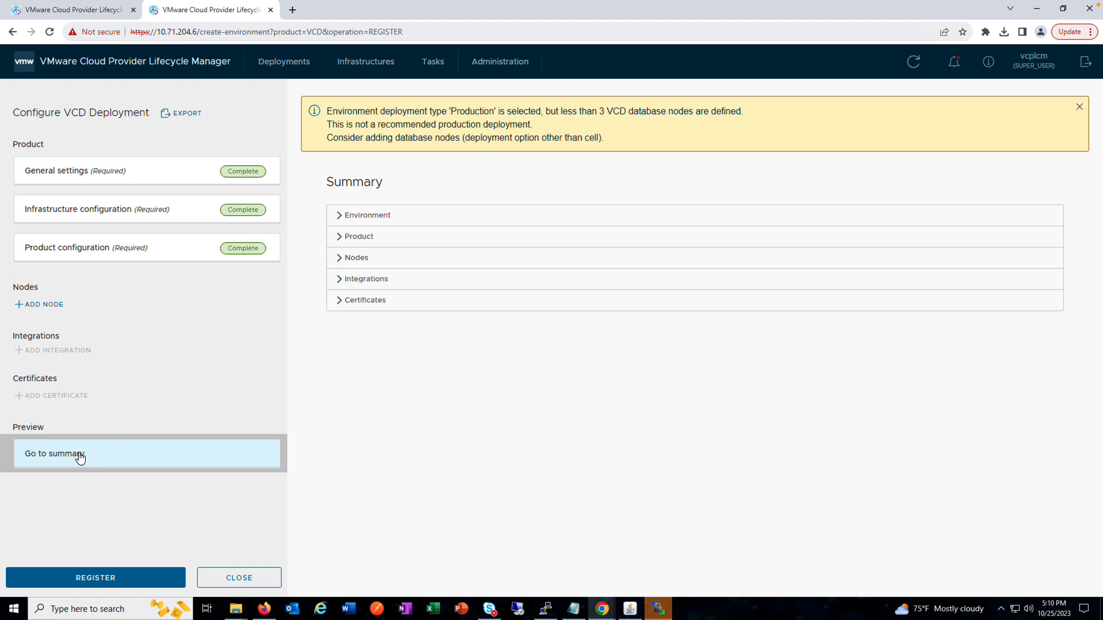
{"action": "left_click", "coordinate": [228, 576]}
{"action": "left_click", "coordinate": [577, 349]}
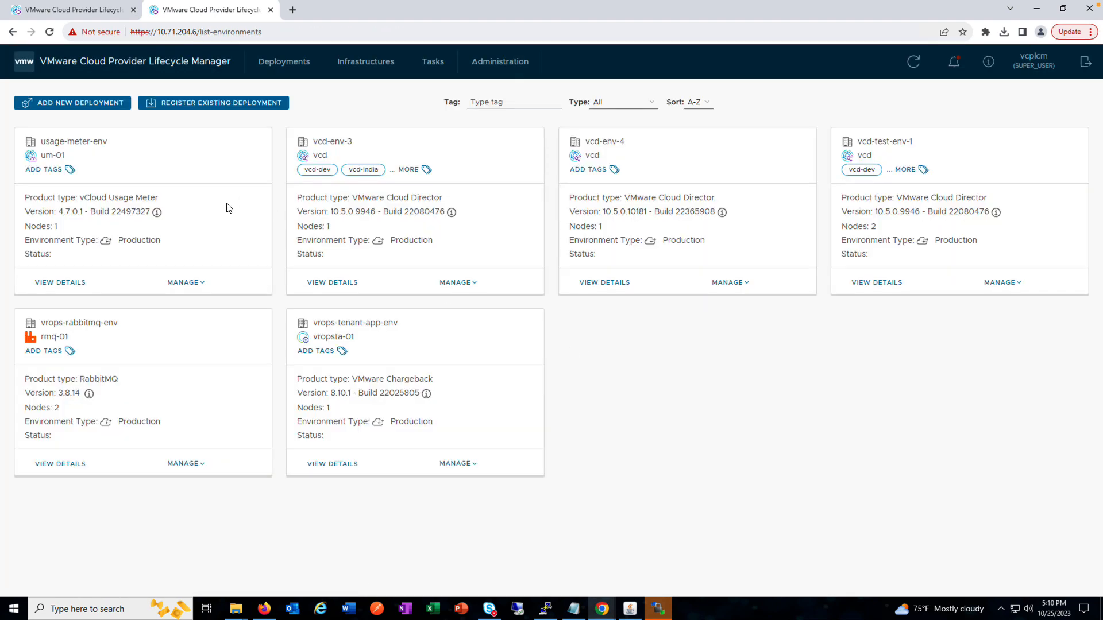
Step: View the details of the 192.168.1.10 vCenter infrastructure, including its first and second network configurations
{"action": "left_click", "coordinate": [392, 65]}
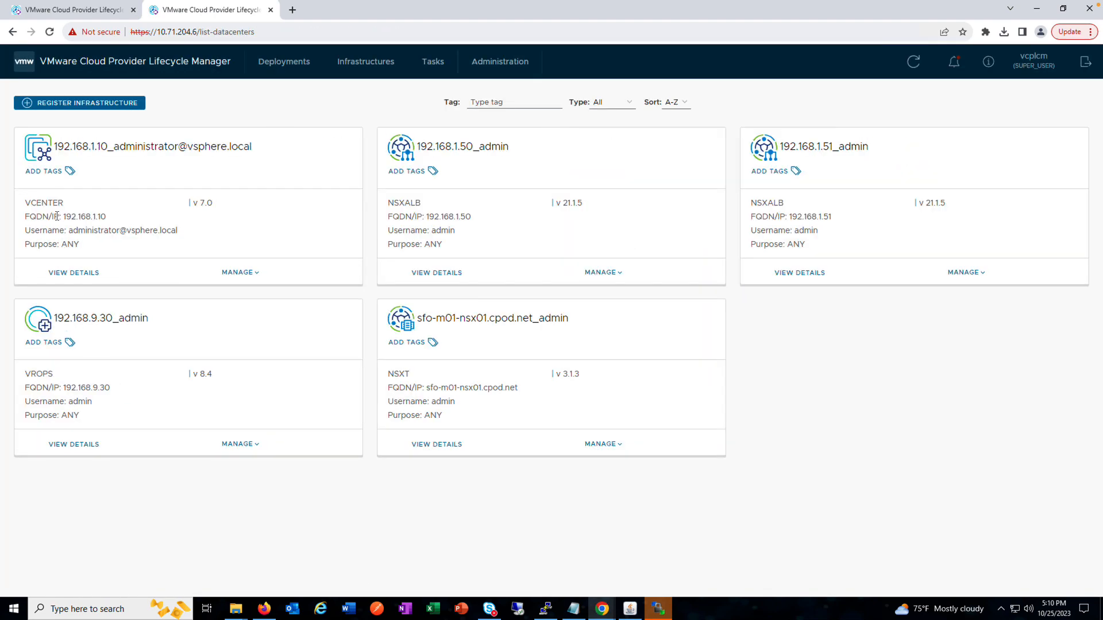
{"action": "left_click", "coordinate": [63, 275]}
{"action": "left_click", "coordinate": [261, 285]}
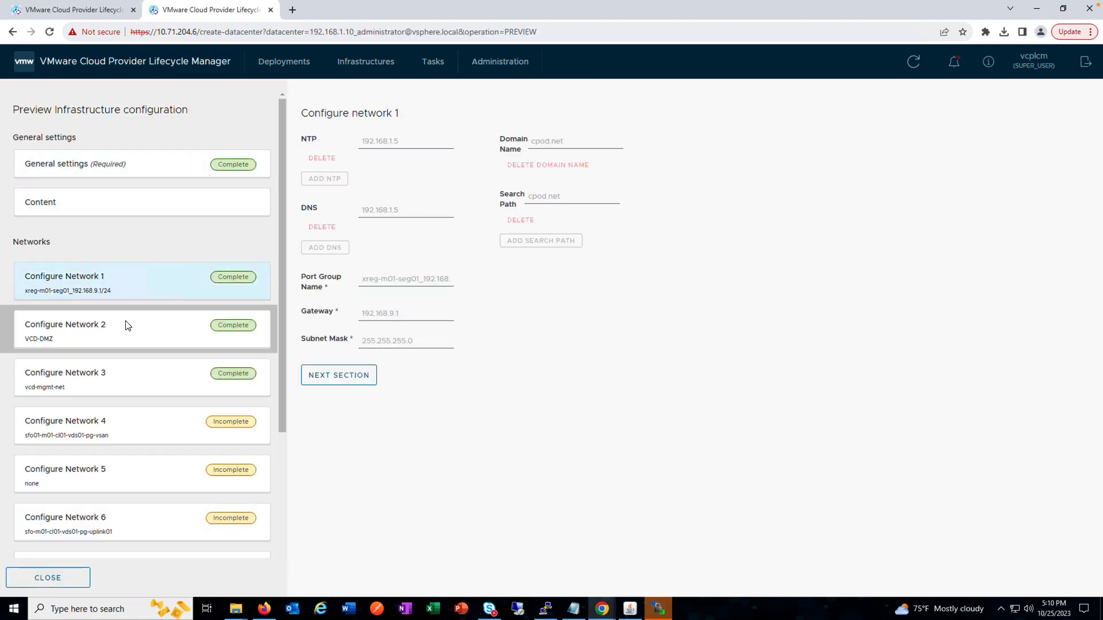
{"action": "left_click", "coordinate": [172, 327]}
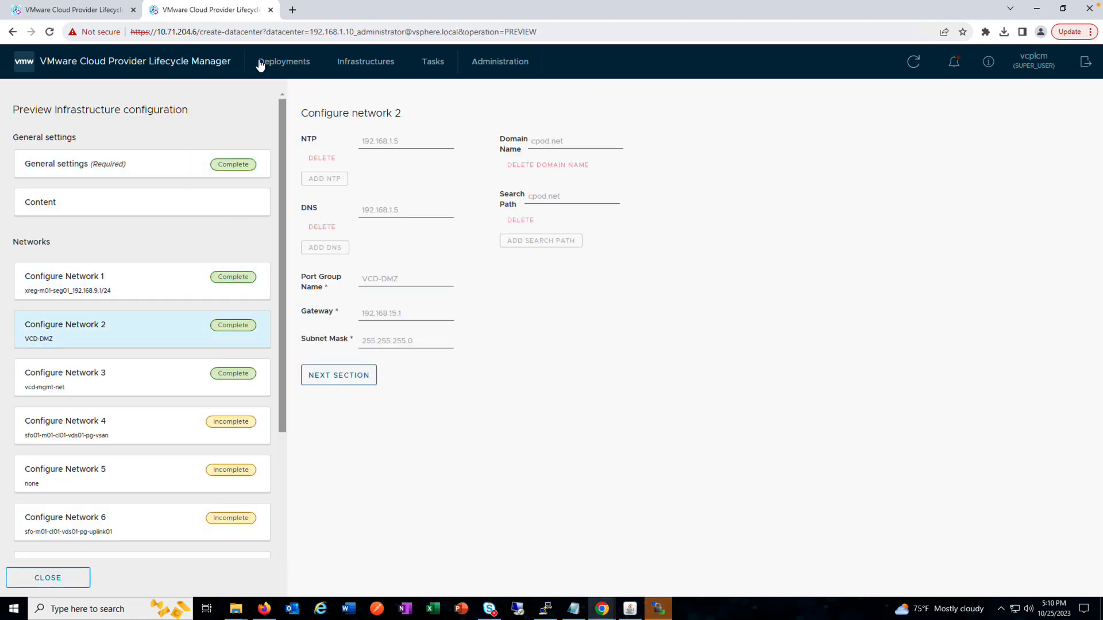
Step: Open the 192.168.1.10 vCenter infrastructure for updating and look through networks 1 to 4 and the general settings
{"action": "left_click", "coordinate": [360, 61]}
{"action": "left_click", "coordinate": [240, 272]}
{"action": "left_click", "coordinate": [263, 314]}
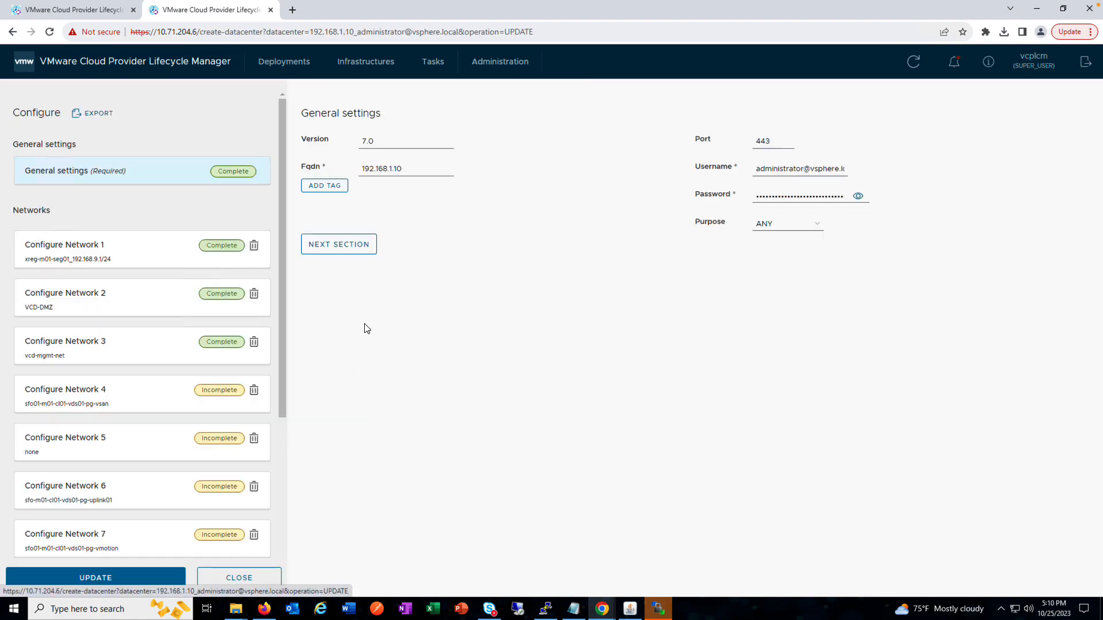
{"action": "left_click", "coordinate": [141, 256]}
{"action": "left_click", "coordinate": [148, 302]}
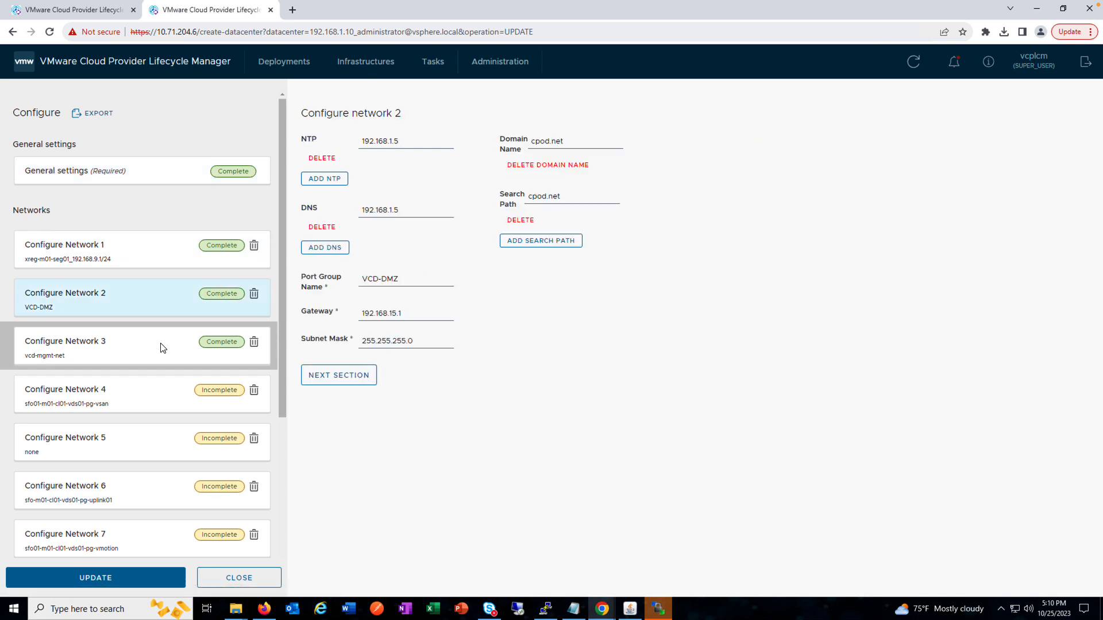
{"action": "left_click", "coordinate": [156, 360]}
{"action": "left_click", "coordinate": [148, 396]}
{"action": "left_click", "coordinate": [128, 172]}
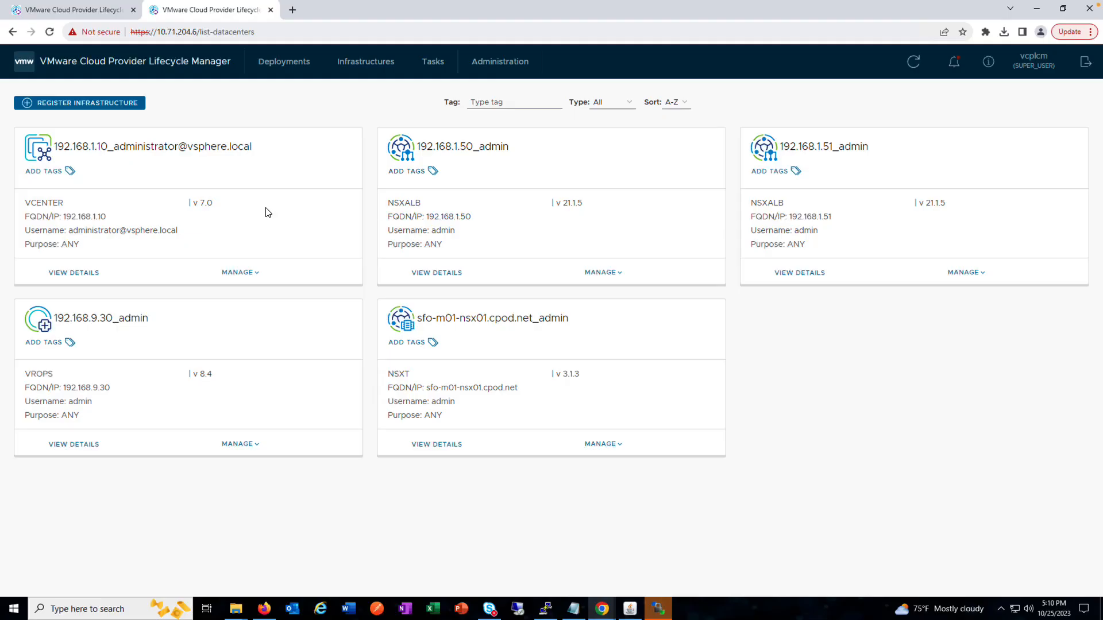
Step: Open task 251 from the task list and examine the details of its pre-deployment validation subtask
{"action": "left_click", "coordinate": [432, 61]}
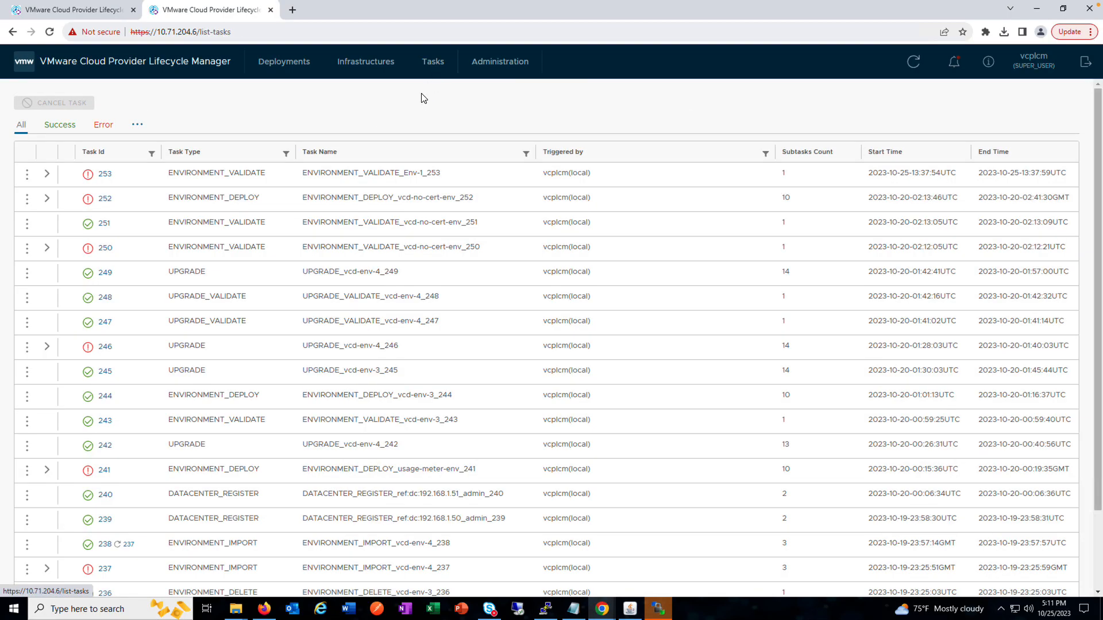
{"action": "left_click", "coordinate": [105, 223]}
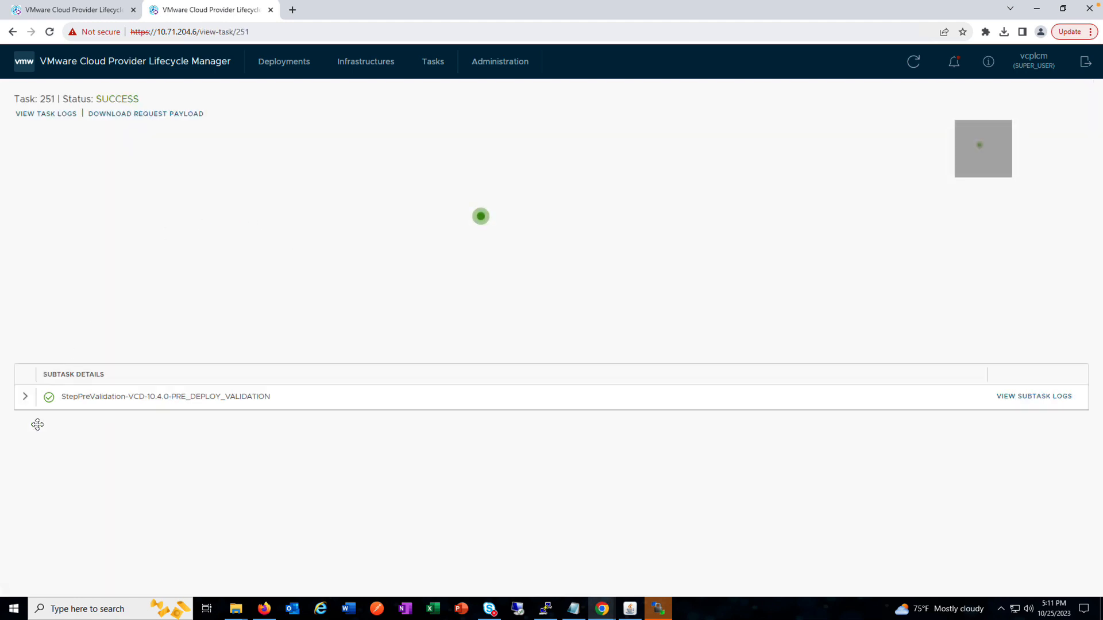
{"action": "left_click", "coordinate": [25, 396]}
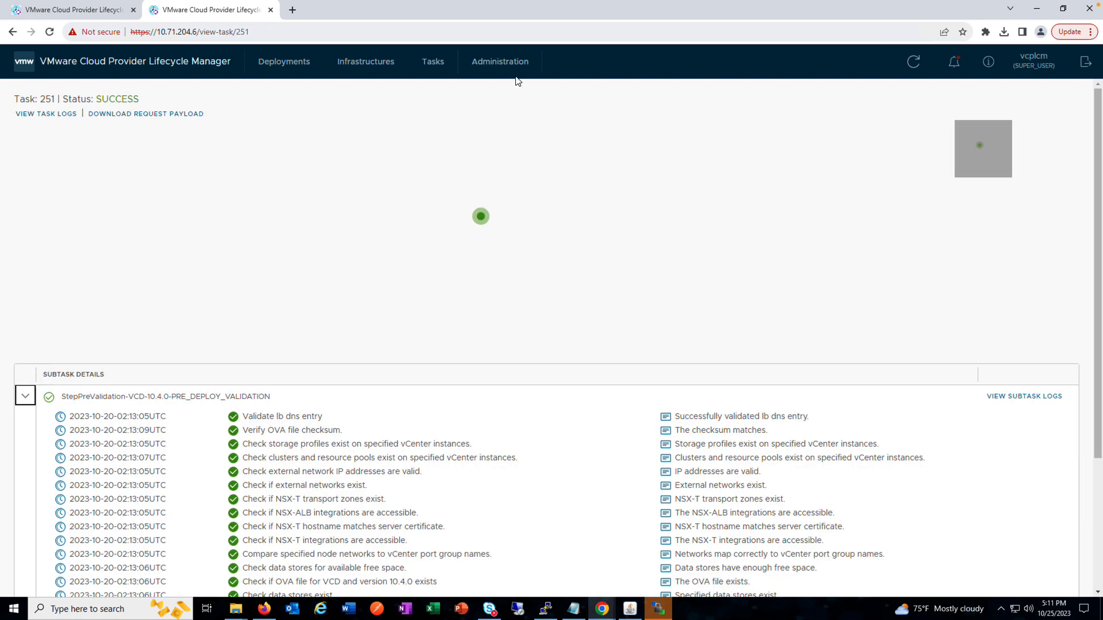
Step: Enable email notifications, set the scheduler cron expression to every hour, apply the notification settings and look through the email configuration
{"action": "left_click", "coordinate": [495, 68]}
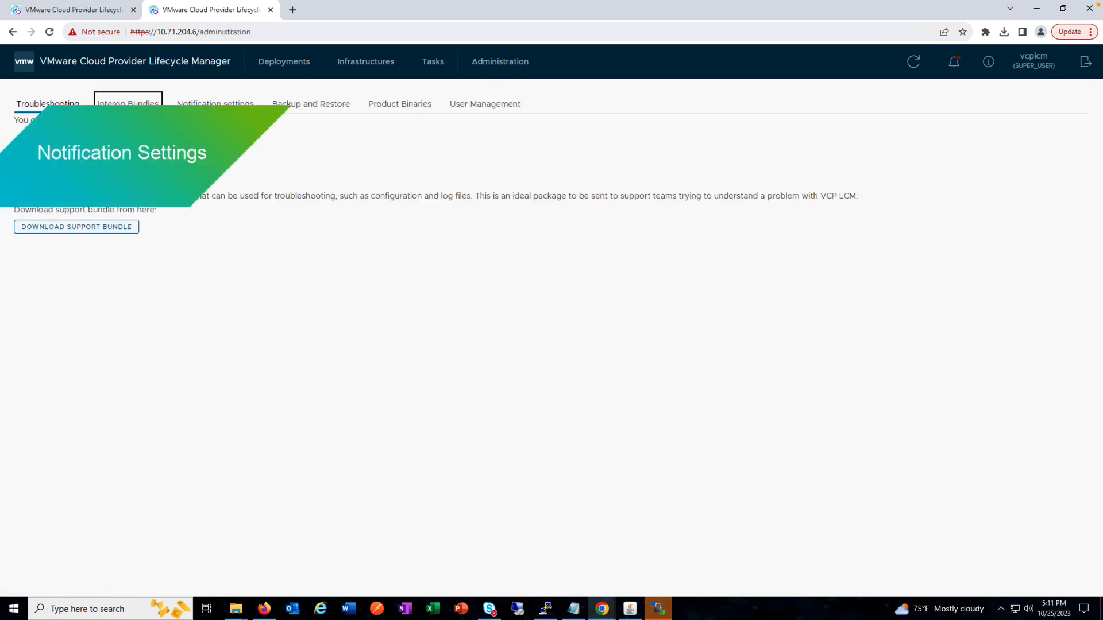
{"action": "left_click", "coordinate": [128, 107]}
{"action": "left_click", "coordinate": [215, 104]}
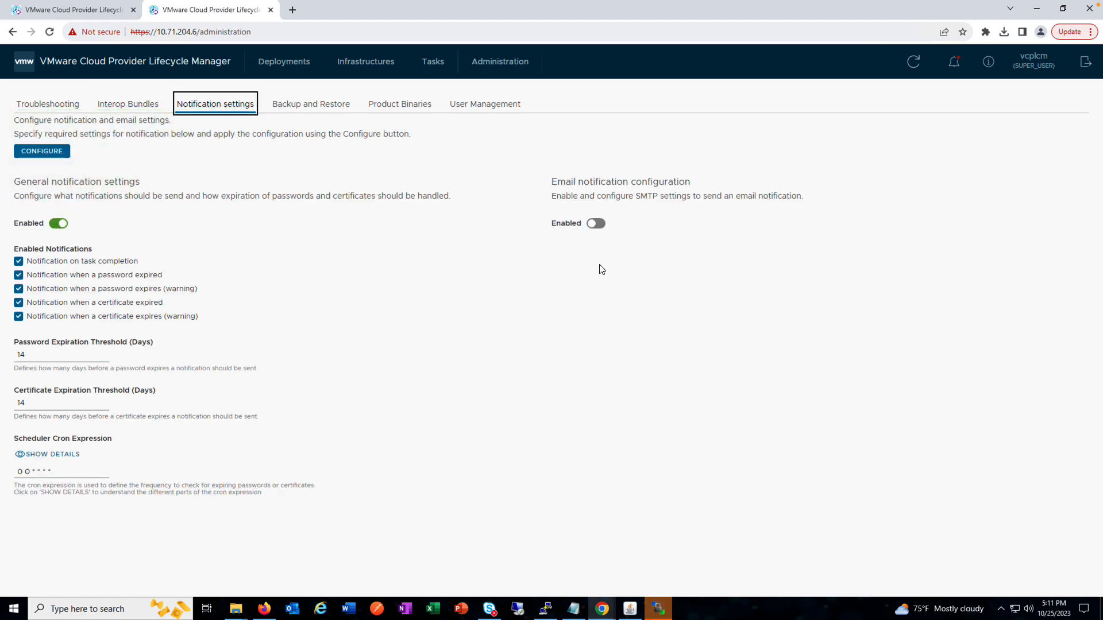
{"action": "left_click", "coordinate": [596, 225]}
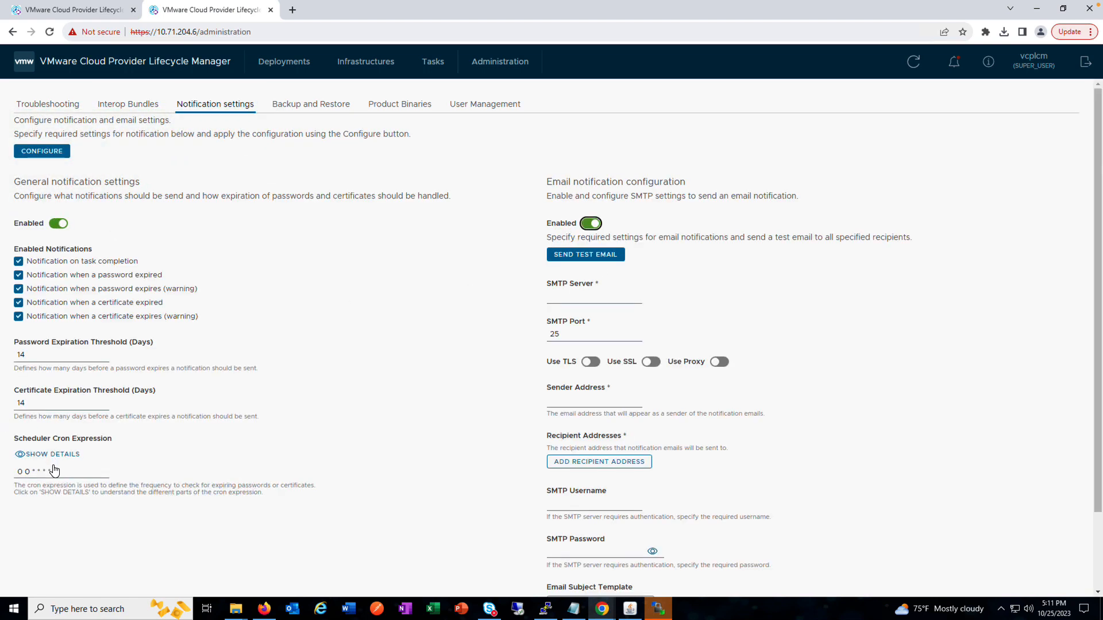
{"action": "left_click", "coordinate": [80, 471]}
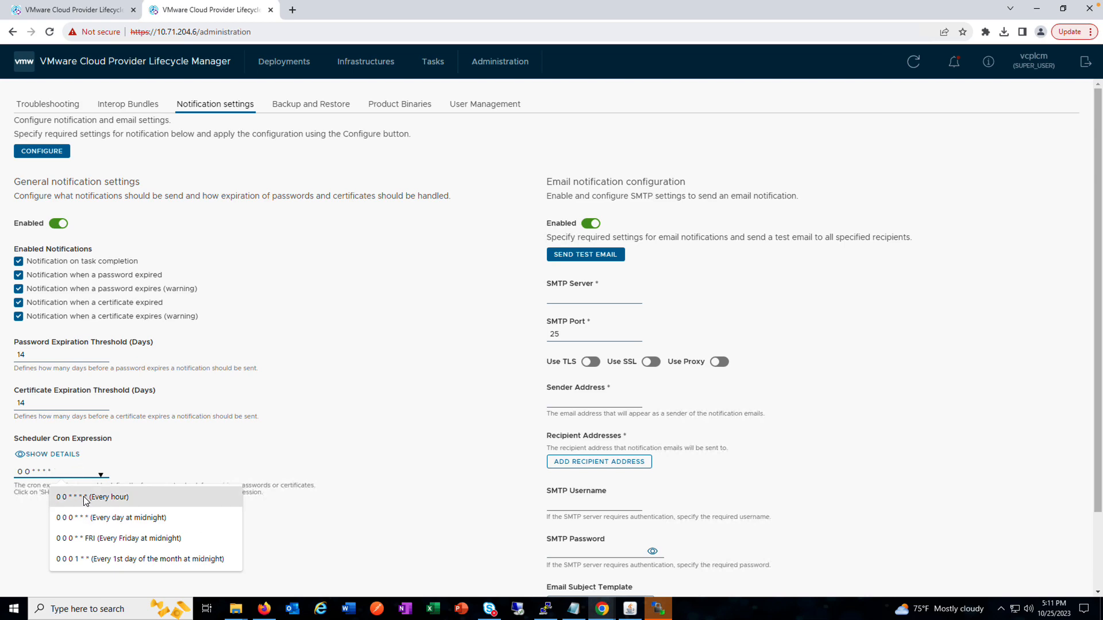
{"action": "left_click", "coordinate": [88, 497]}
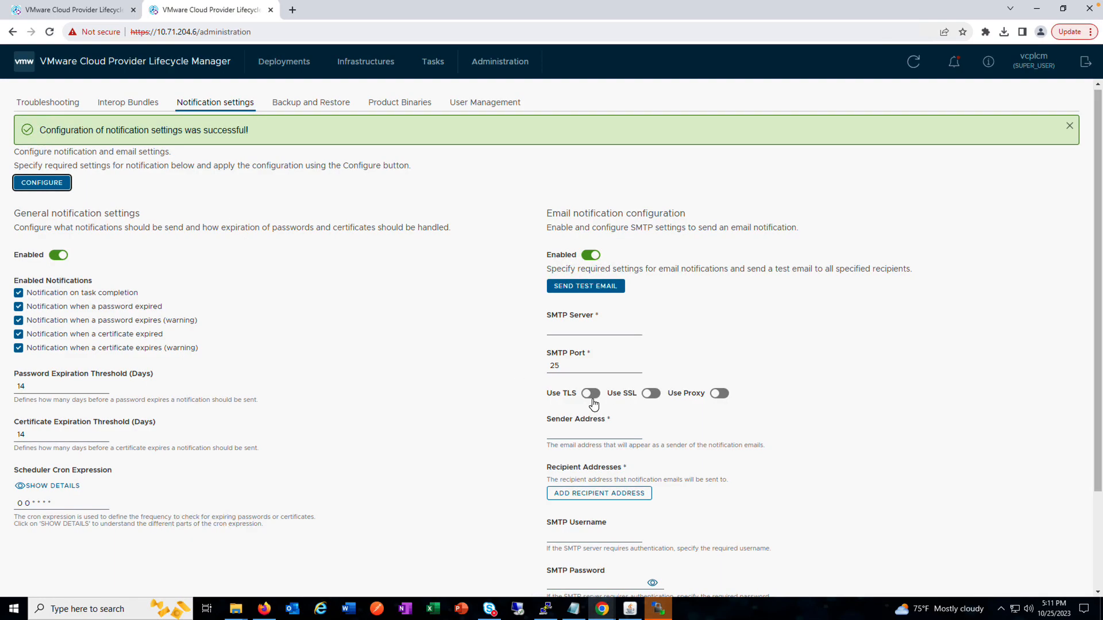
{"action": "scroll", "coordinate": [614, 347], "scroll_direction": "down", "scroll_amount": 2}
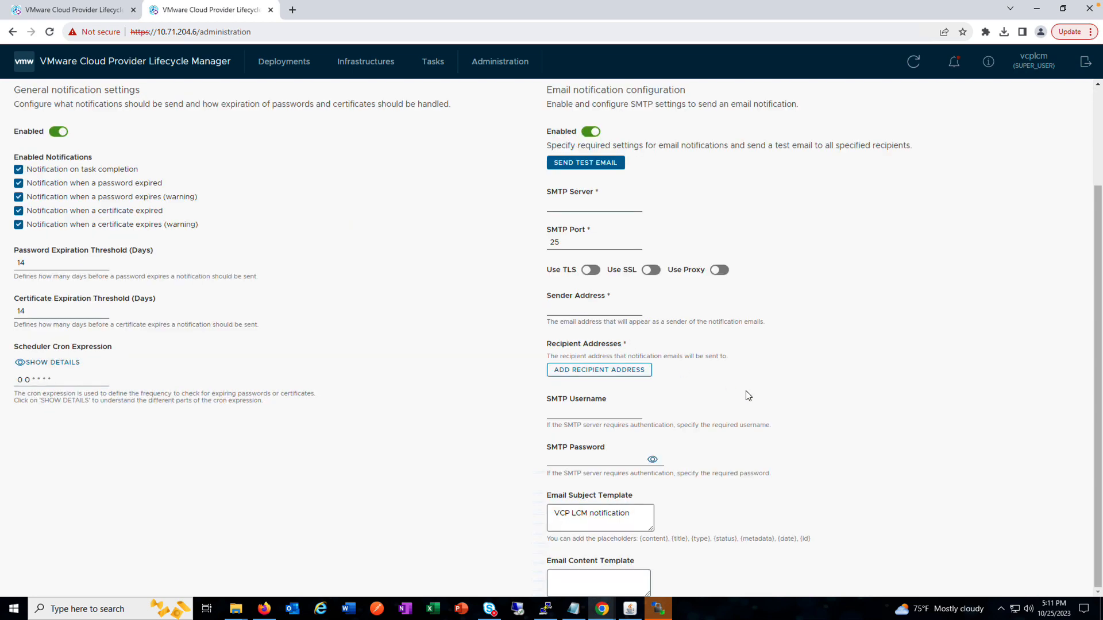
{"action": "scroll", "coordinate": [748, 395], "scroll_direction": "up", "scroll_amount": 2}
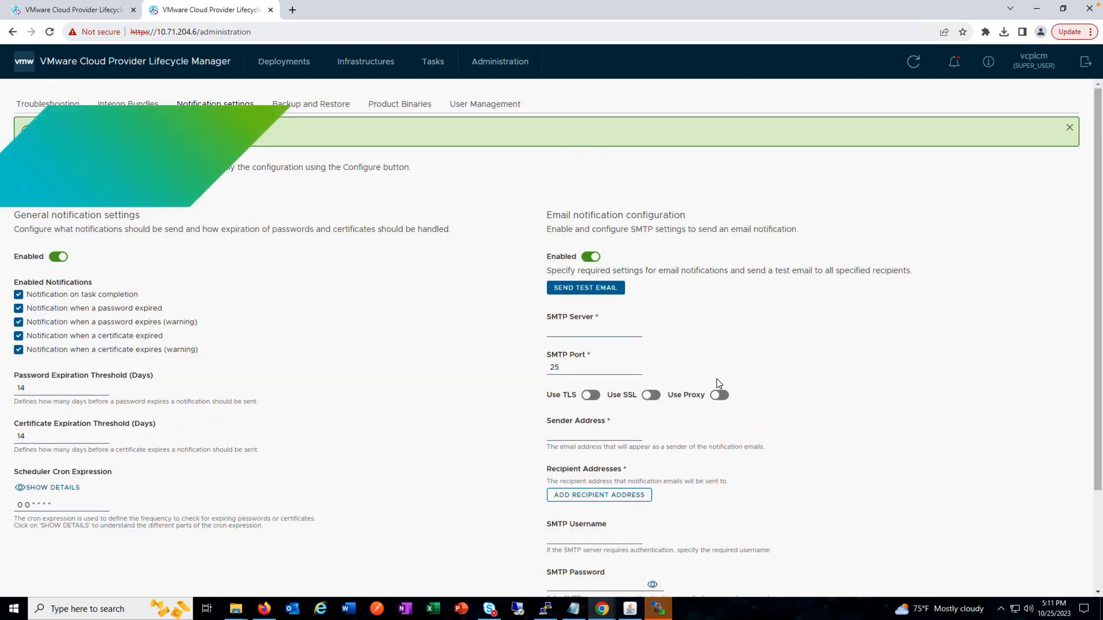
Step: Create a backup of the appliance protected with a backup password and download the backup file
{"action": "left_click", "coordinate": [313, 109]}
{"action": "left_click", "coordinate": [55, 179]}
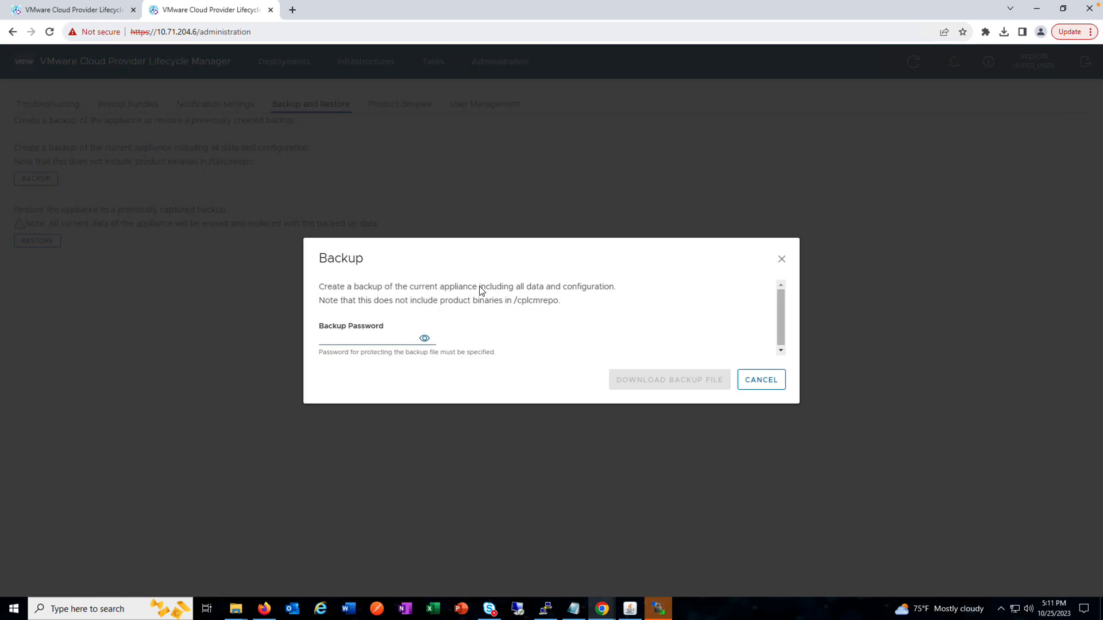
{"action": "left_click", "coordinate": [349, 342]}
{"action": "type", "text": "V"}
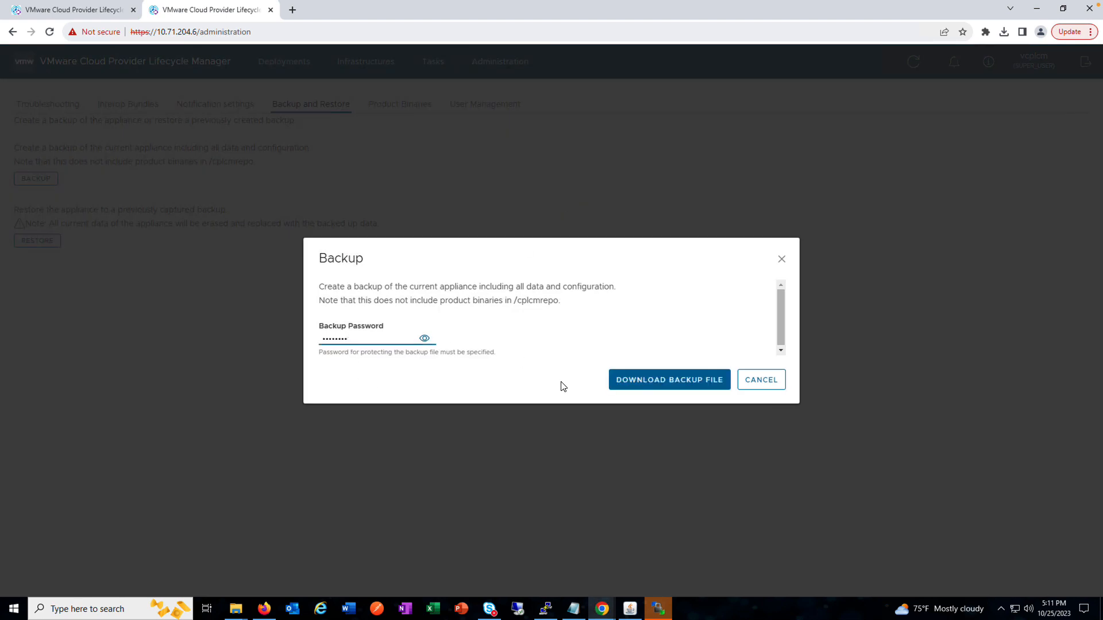
{"action": "left_click", "coordinate": [657, 379]}
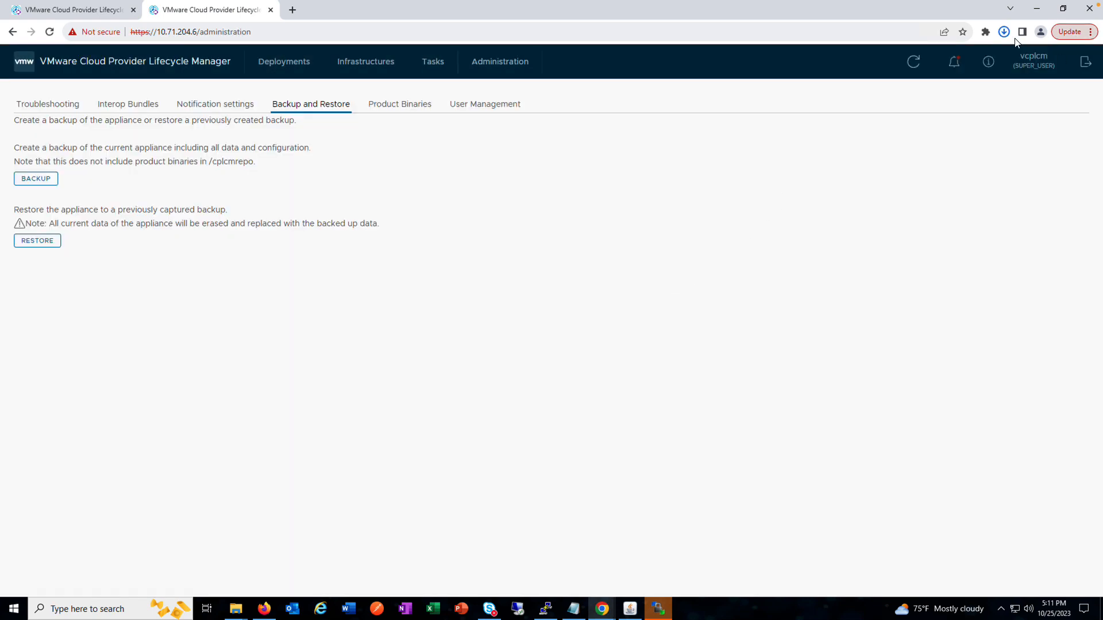
{"action": "left_click", "coordinate": [1004, 31]}
{"action": "left_click", "coordinate": [952, 92]}
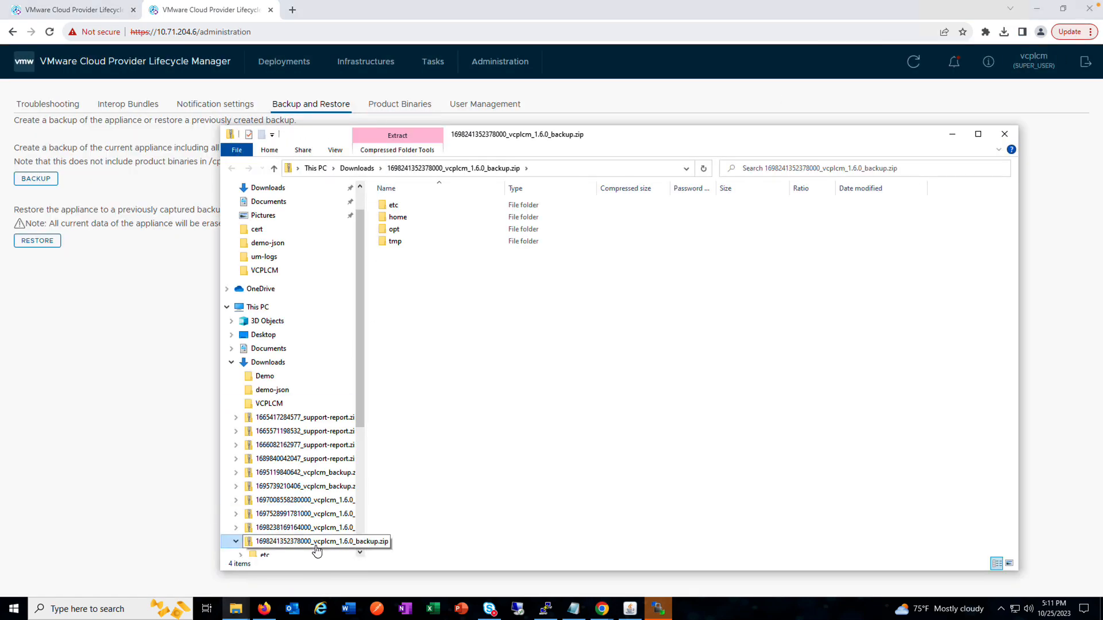
{"action": "left_click", "coordinate": [138, 359]}
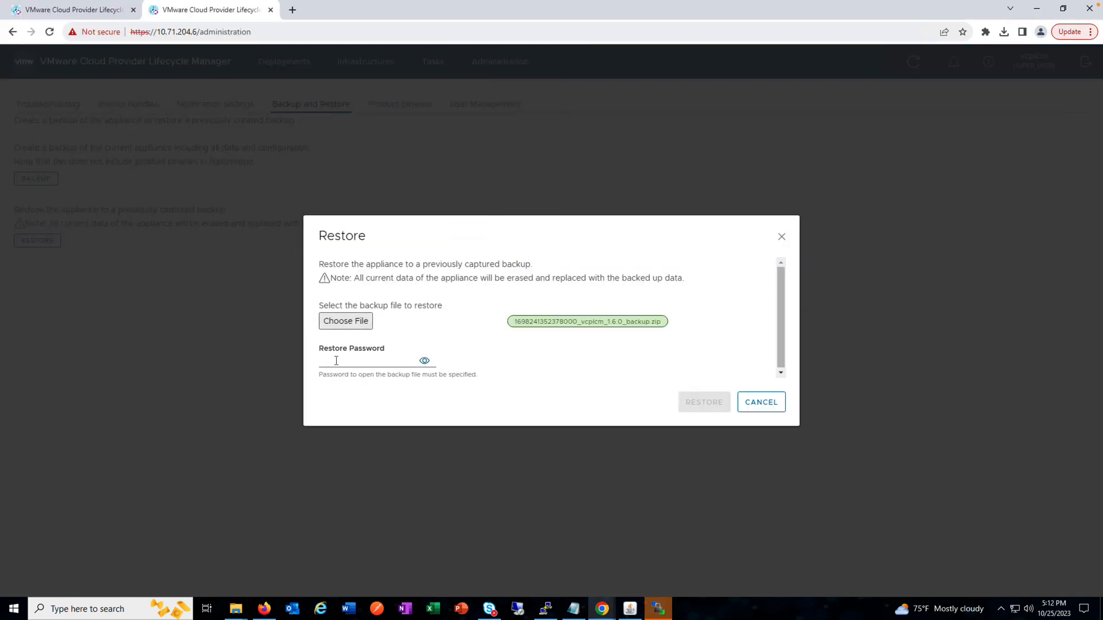
Step: Fill in the appliance restore form with the downloaded backup file and the restore password, and close it without restoring
{"action": "left_click", "coordinate": [336, 360]}
{"action": "type", "text": "••"}
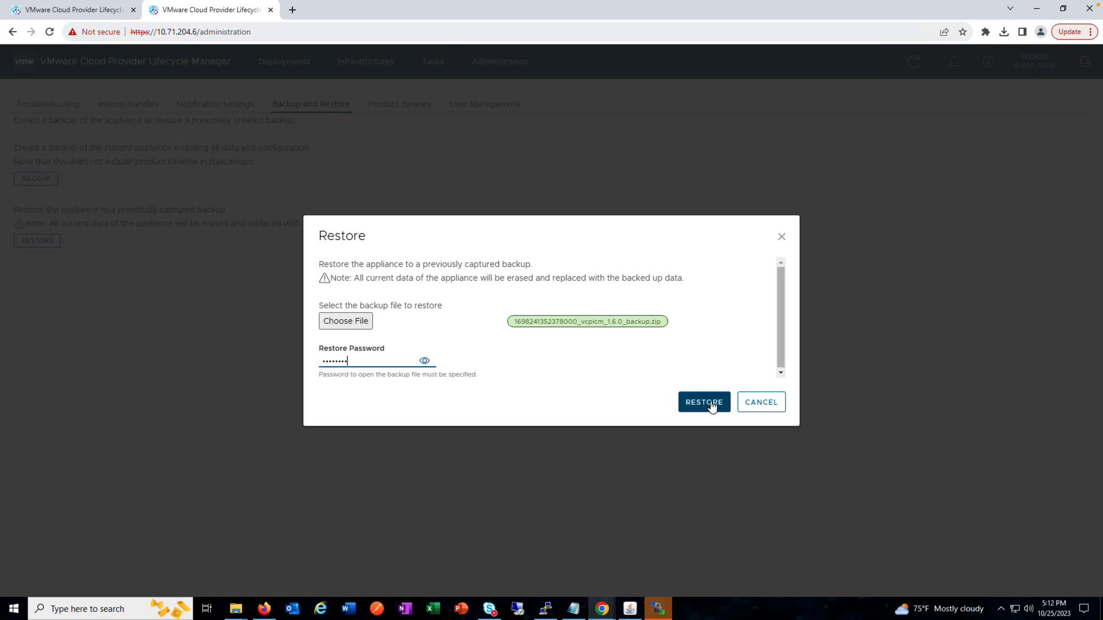
{"action": "left_click", "coordinate": [781, 239]}
Step: Look through the available product binaries for VCD, RMQ and VROPSTA, including their versions and file names
{"action": "left_click", "coordinate": [400, 104]}
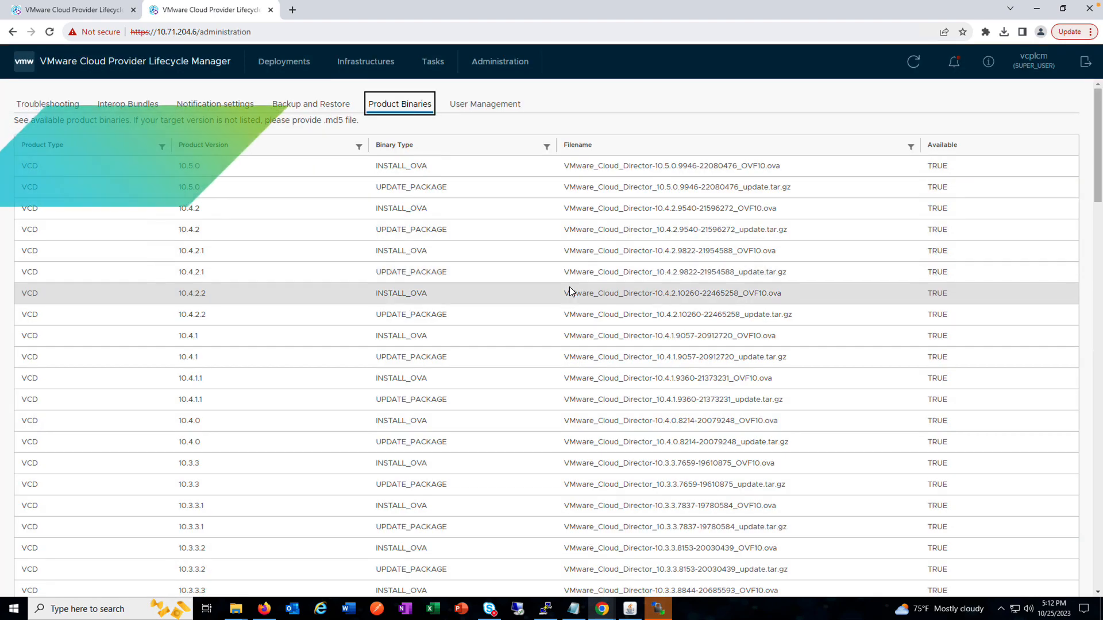
{"action": "scroll", "coordinate": [570, 291], "scroll_direction": "down", "scroll_amount": 1}
{"action": "scroll", "coordinate": [570, 291], "scroll_direction": "down", "scroll_amount": 10}
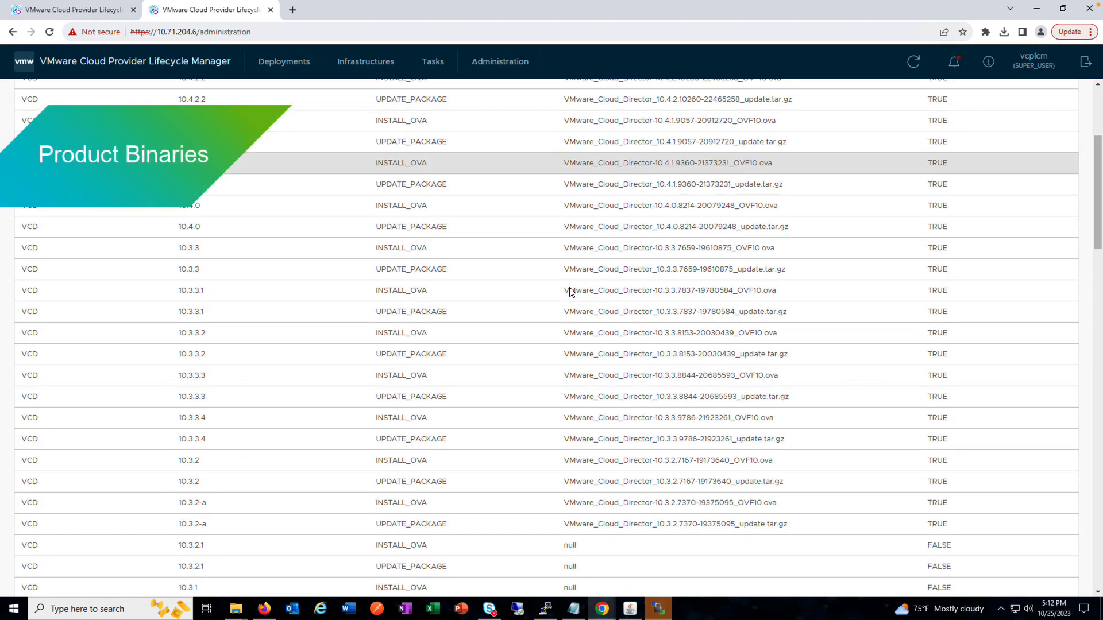
{"action": "scroll", "coordinate": [569, 287], "scroll_direction": "down", "scroll_amount": 8}
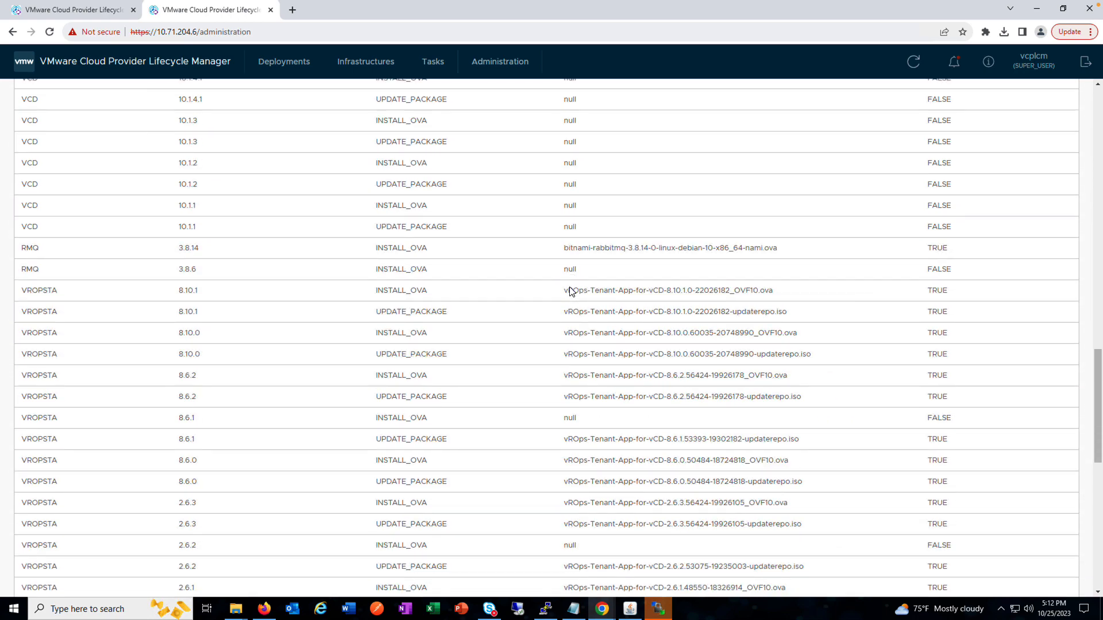
{"action": "scroll", "coordinate": [570, 287], "scroll_direction": "up", "scroll_amount": 1}
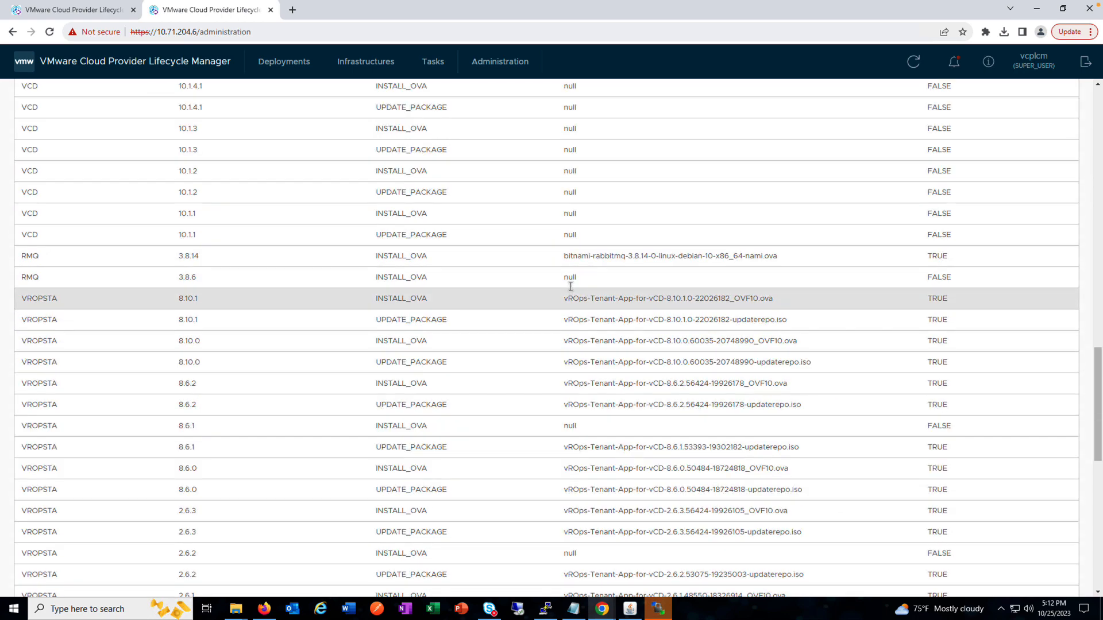
{"action": "scroll", "coordinate": [570, 286], "scroll_direction": "down", "scroll_amount": 1}
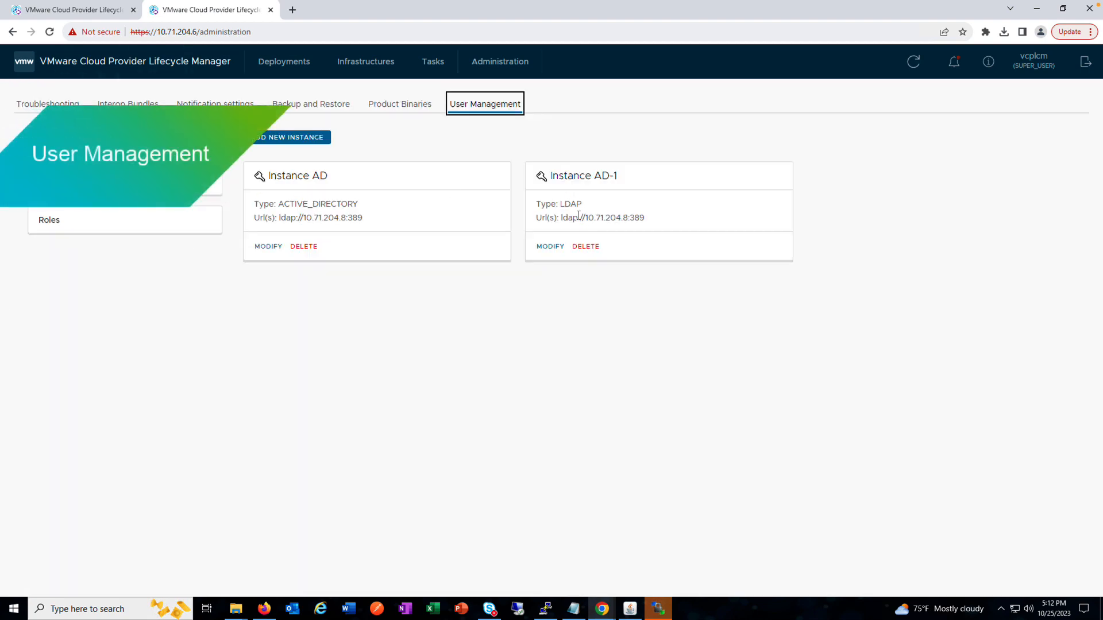
Step: Delete the AD-1 authentication instance in user management
{"action": "left_click", "coordinate": [586, 247]}
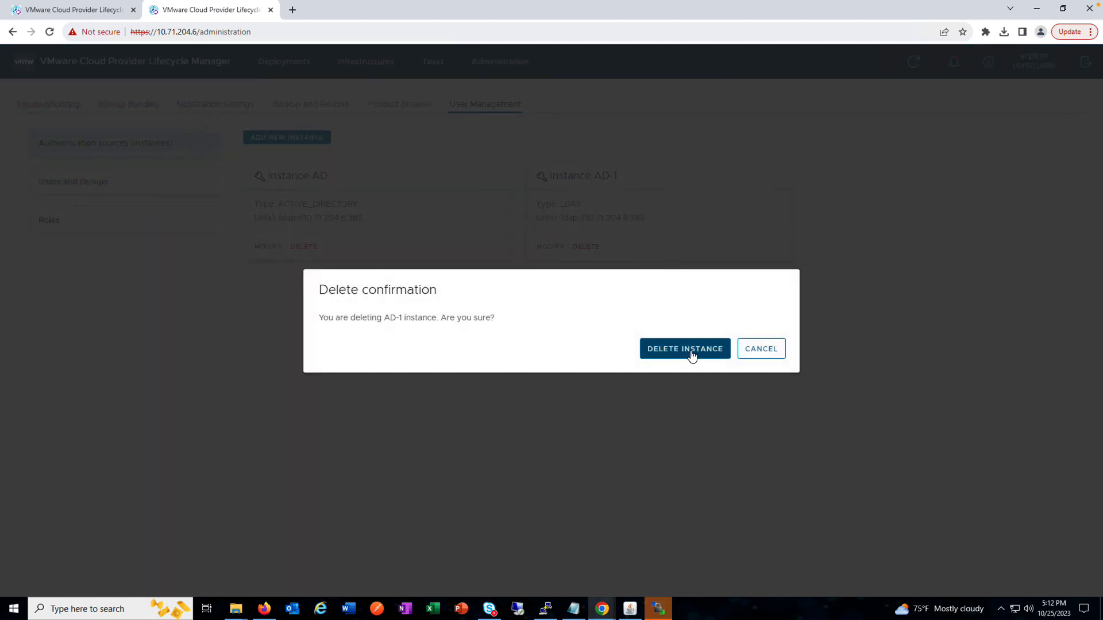
{"action": "left_click", "coordinate": [684, 348]}
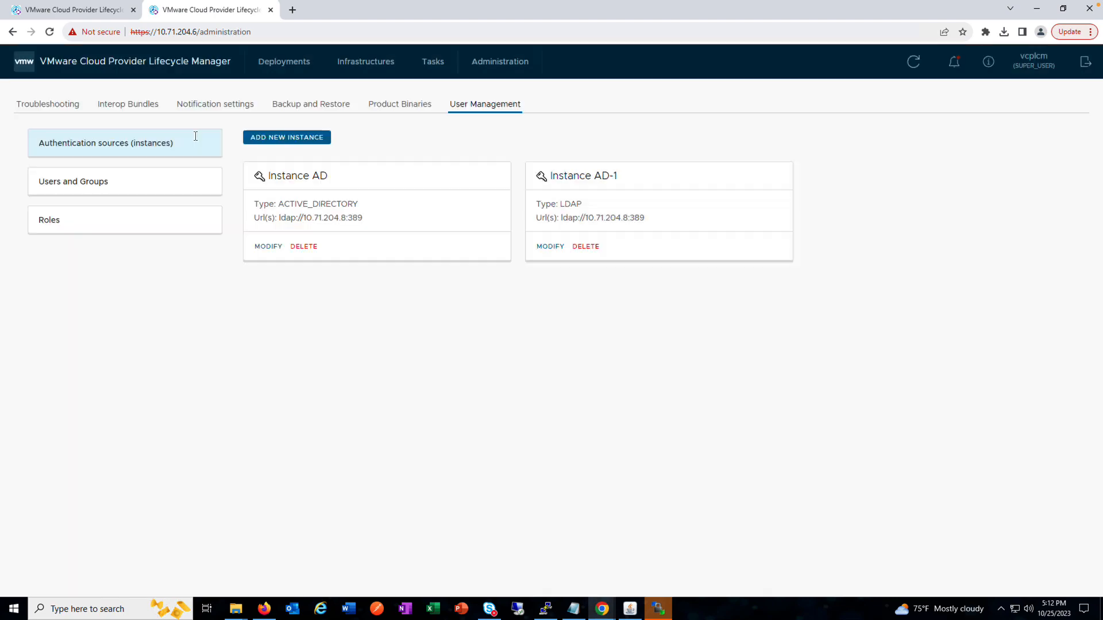
Step: Test the AD instance's connection with the administrator username and password, and close its settings without modifying it
{"action": "left_click", "coordinate": [270, 247]}
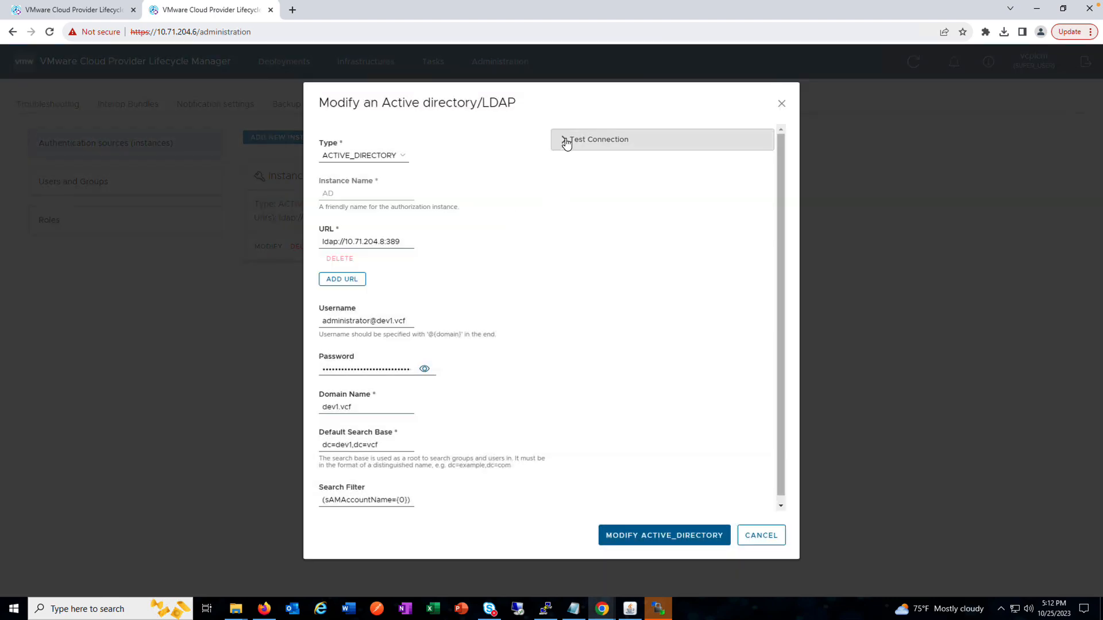
{"action": "left_click", "coordinate": [564, 140]}
{"action": "left_click", "coordinate": [586, 243]}
{"action": "left_click", "coordinate": [618, 268]}
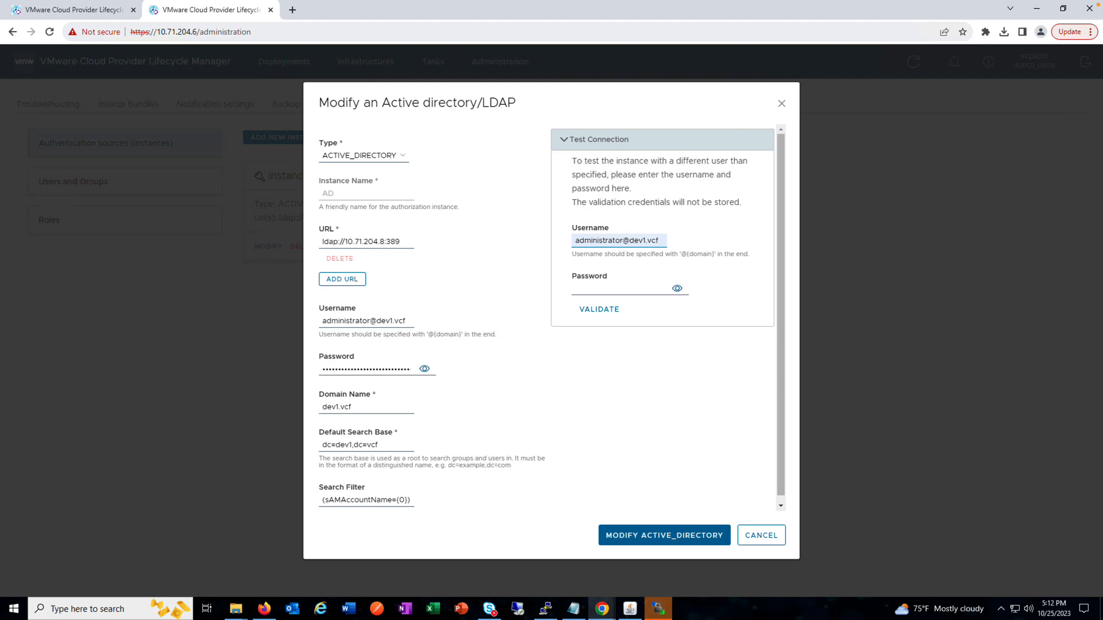
{"action": "key", "text": "ctrl+v"}
{"action": "left_click", "coordinate": [599, 308]}
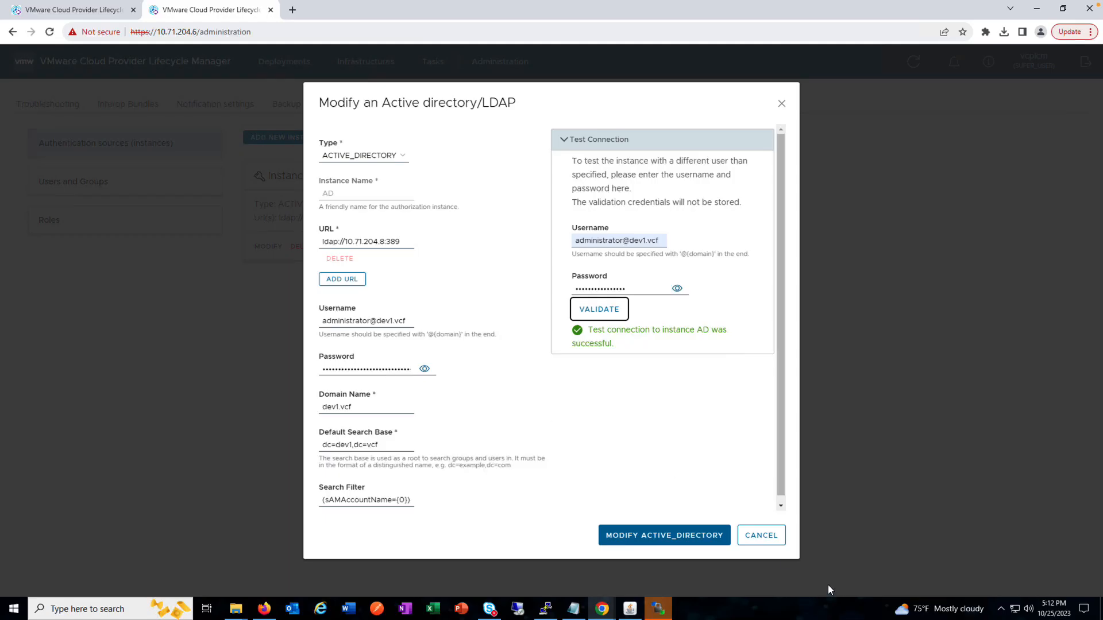
{"action": "left_click", "coordinate": [762, 536]}
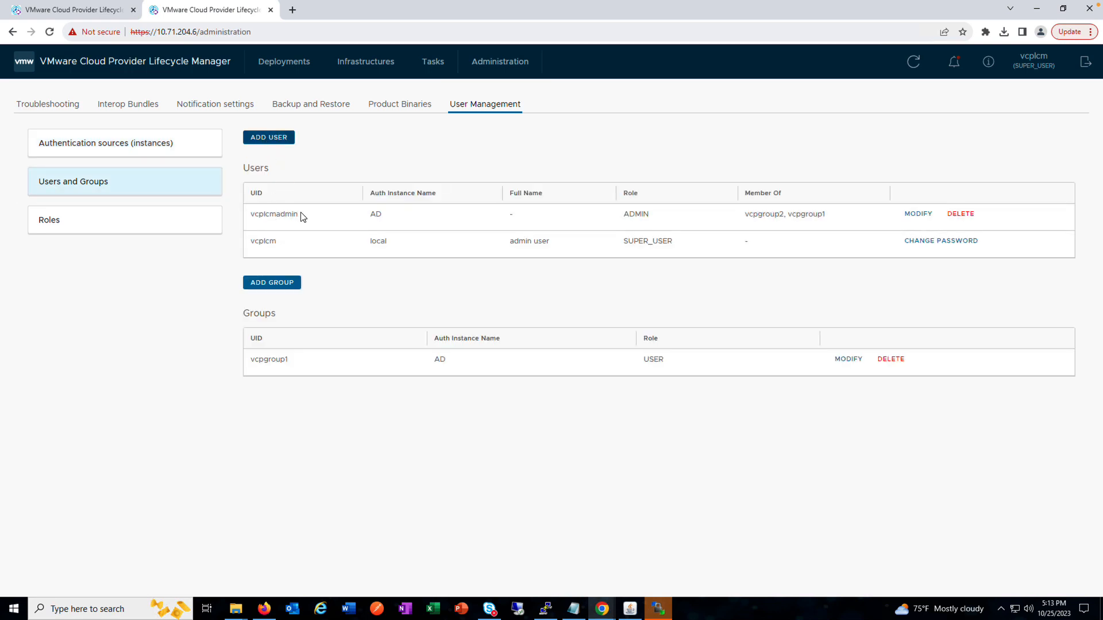
Step: View the roles that can be assigned to the vcplcmadmin user and cancel without modifying the user
{"action": "left_click", "coordinate": [918, 214]}
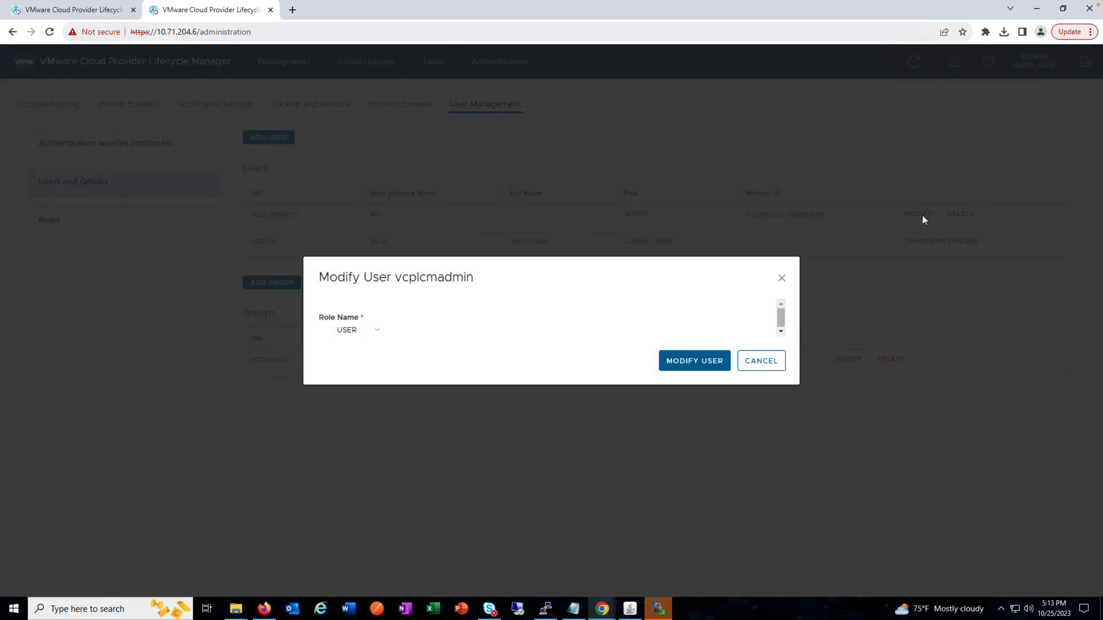
{"action": "left_click", "coordinate": [373, 333]}
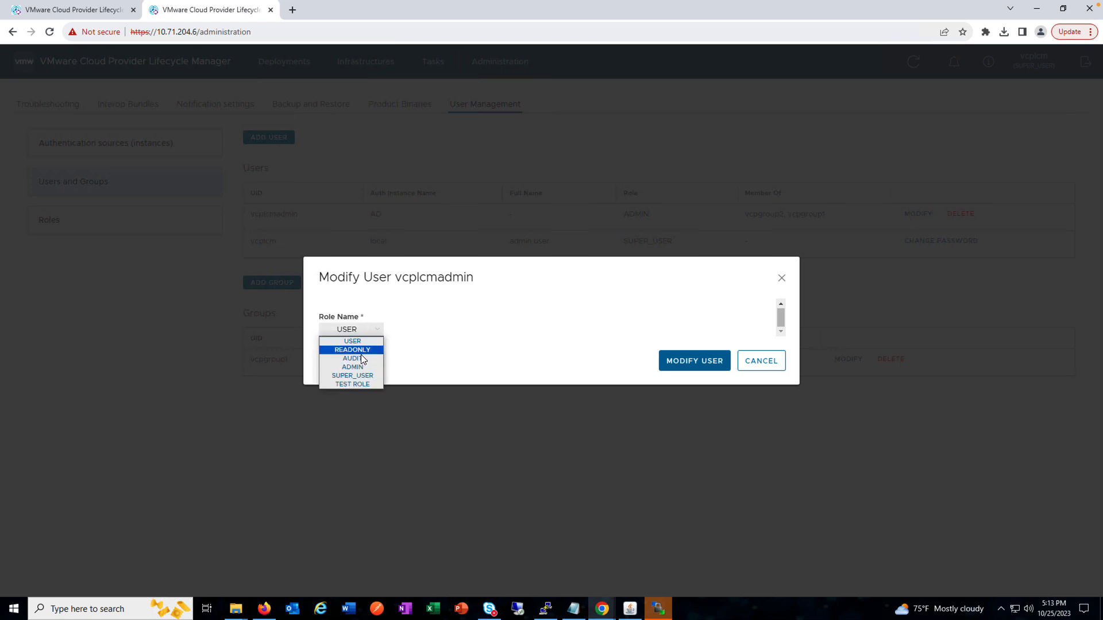
{"action": "left_click", "coordinate": [359, 384]}
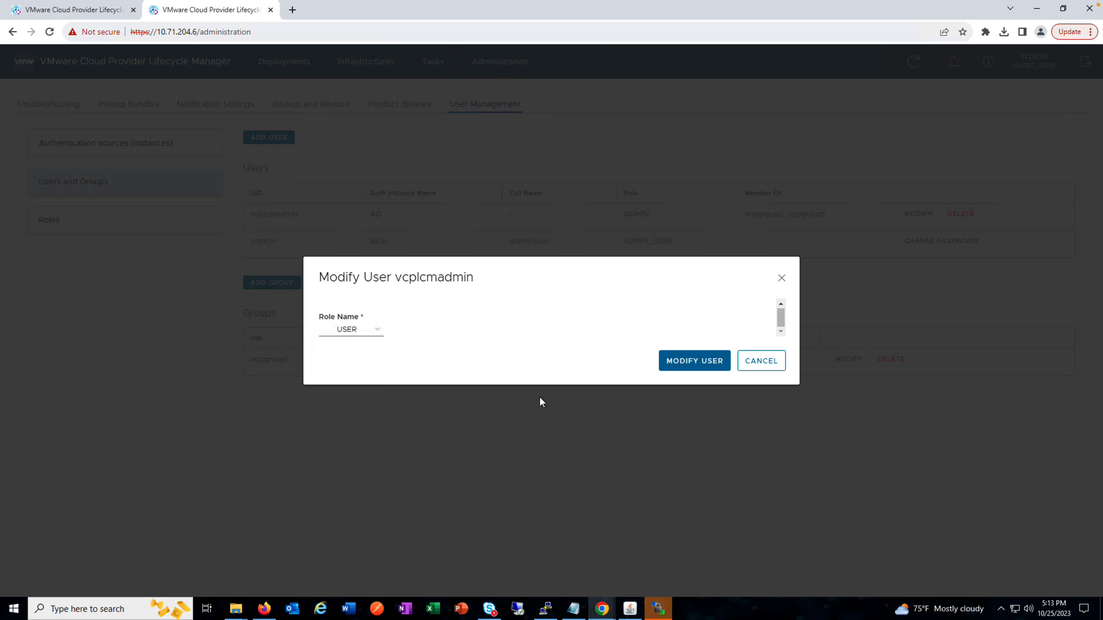
{"action": "left_click", "coordinate": [764, 362]}
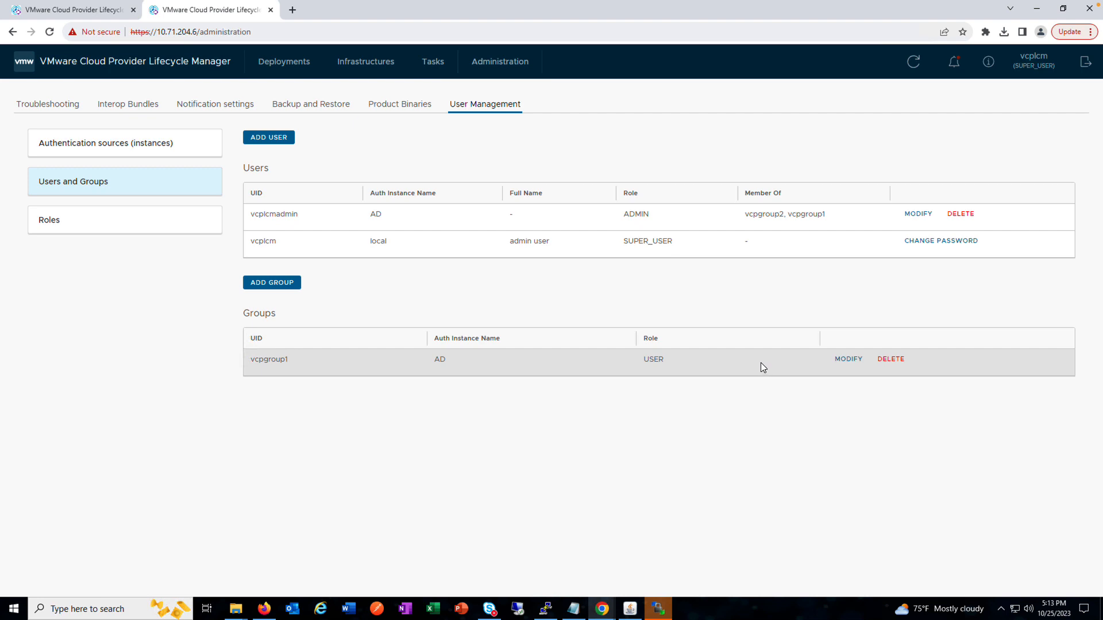
Step: Examine the old, new and confirmation fields for changing the local admin user's password, and close the form unchanged
{"action": "left_click", "coordinate": [958, 243]}
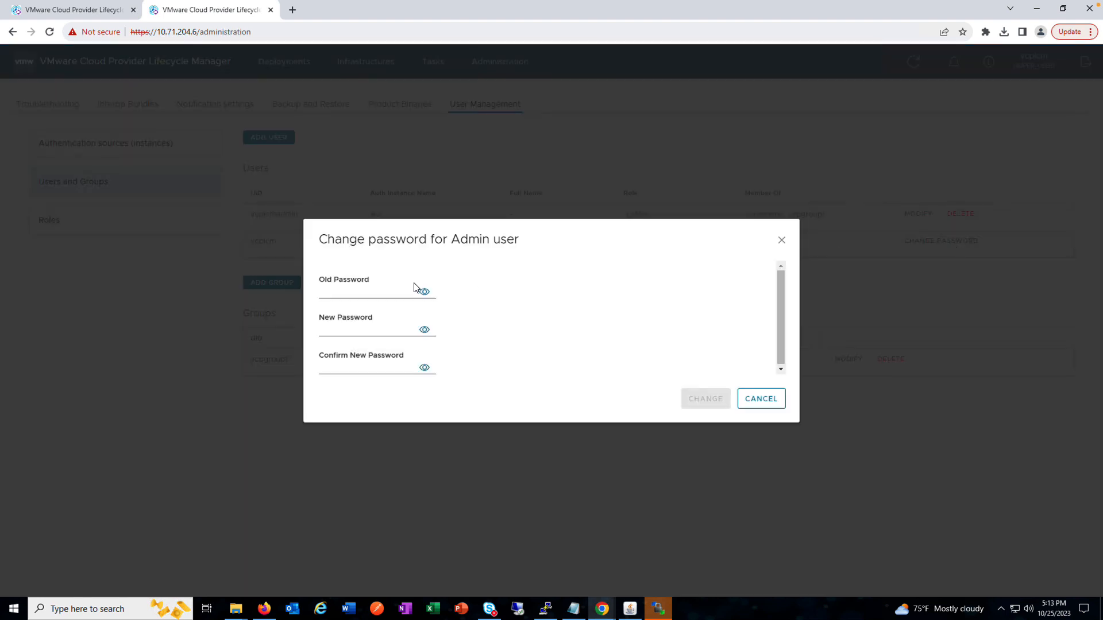
{"action": "left_click", "coordinate": [404, 292]}
{"action": "left_click", "coordinate": [407, 330]}
{"action": "left_click", "coordinate": [421, 368]}
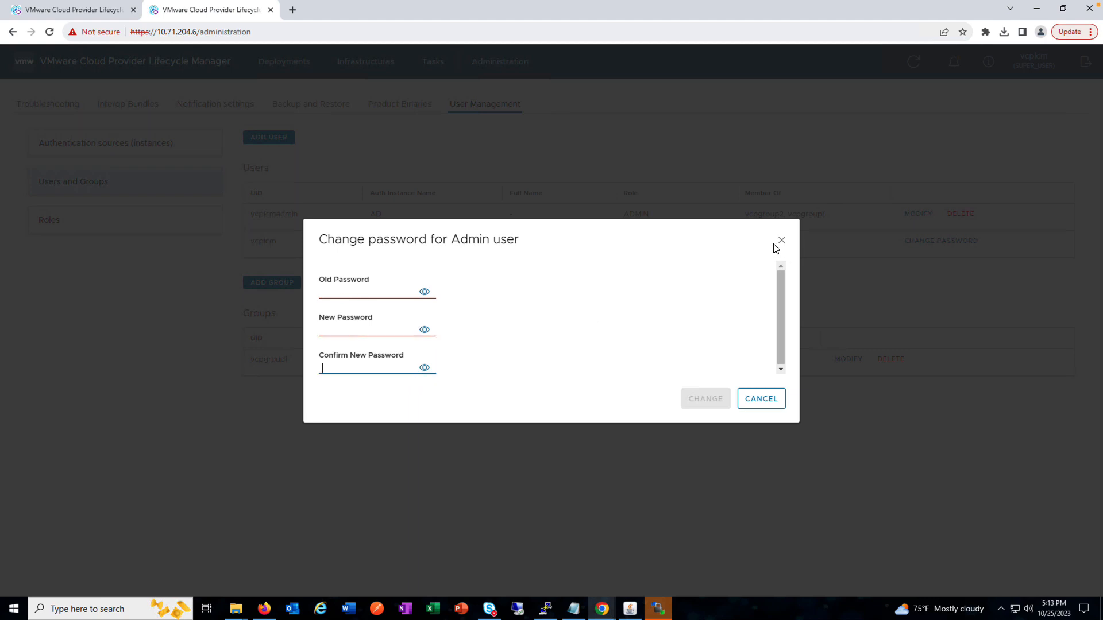
{"action": "left_click", "coordinate": [781, 241]}
Step: Add the user vcplcmsuperuser from the AD authentication instance with the SUPER_USER role
{"action": "left_click", "coordinate": [270, 137]}
{"action": "left_click", "coordinate": [345, 259]}
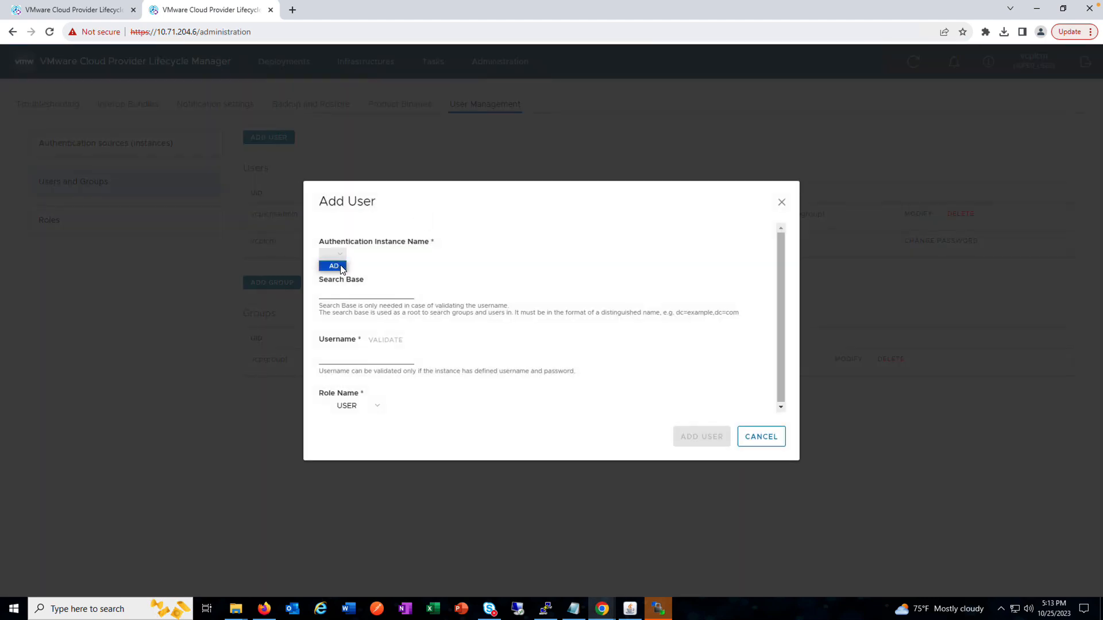
{"action": "left_click", "coordinate": [334, 266]}
{"action": "left_click", "coordinate": [352, 360]}
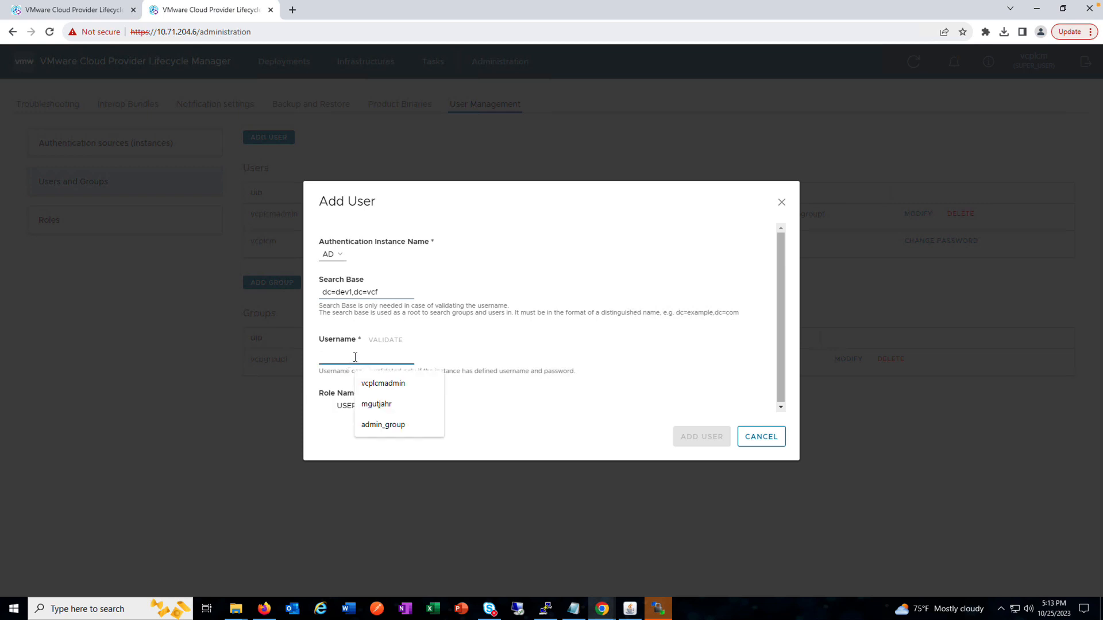
{"action": "left_click", "coordinate": [381, 384]}
{"action": "left_click", "coordinate": [385, 340]}
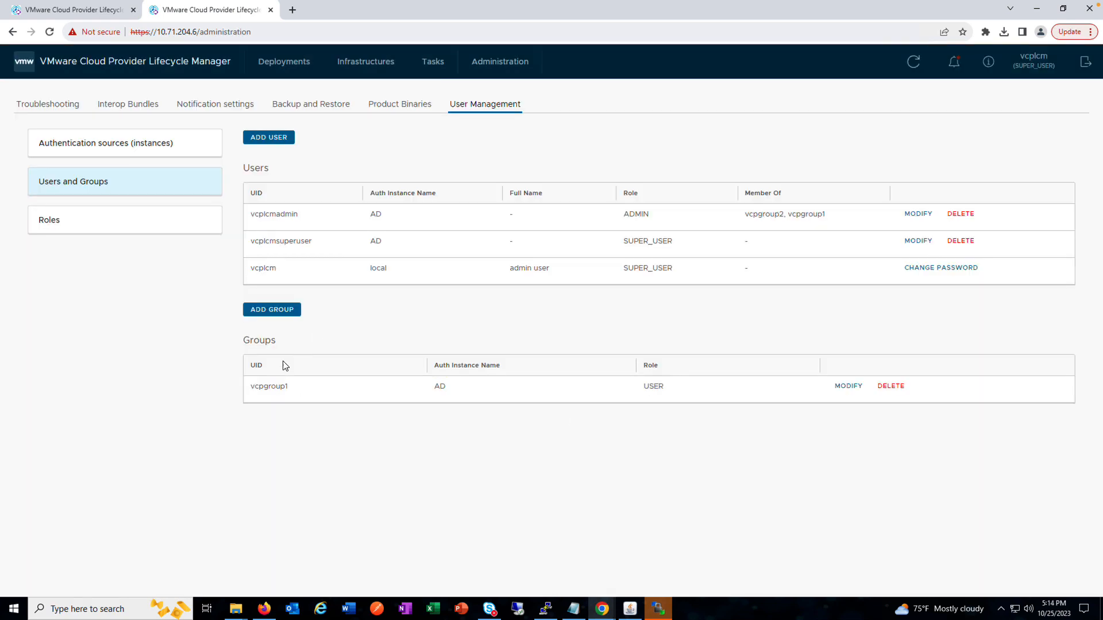
Step: Examine the authentication instance, group name and role fields for adding a group, and cancel without adding one
{"action": "left_click", "coordinate": [271, 310]}
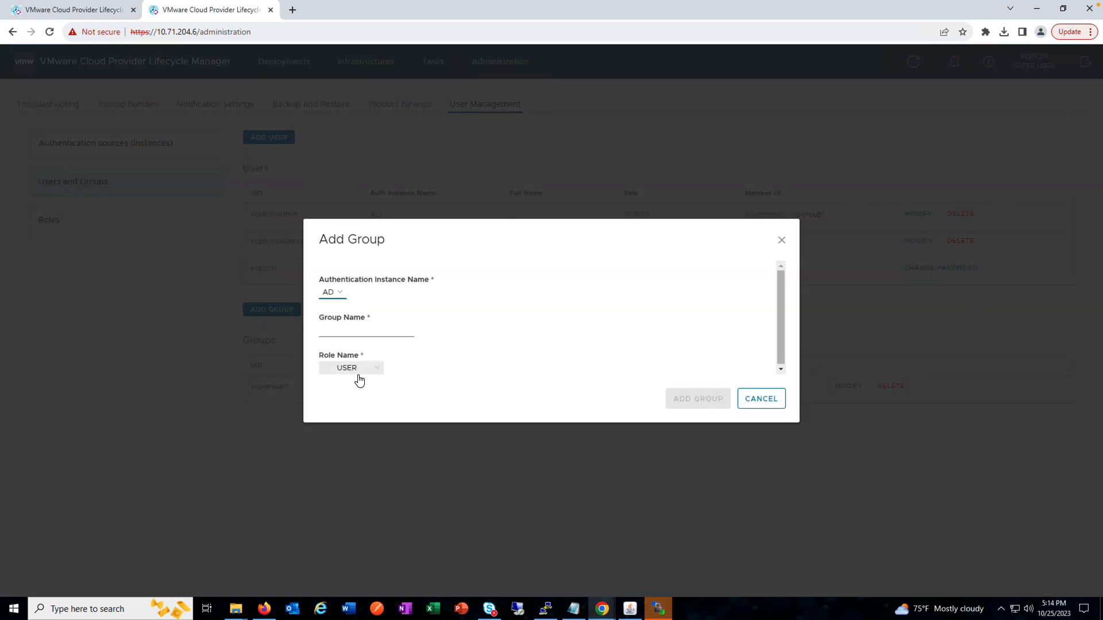
{"action": "left_click", "coordinate": [375, 371]}
{"action": "left_click", "coordinate": [435, 394]}
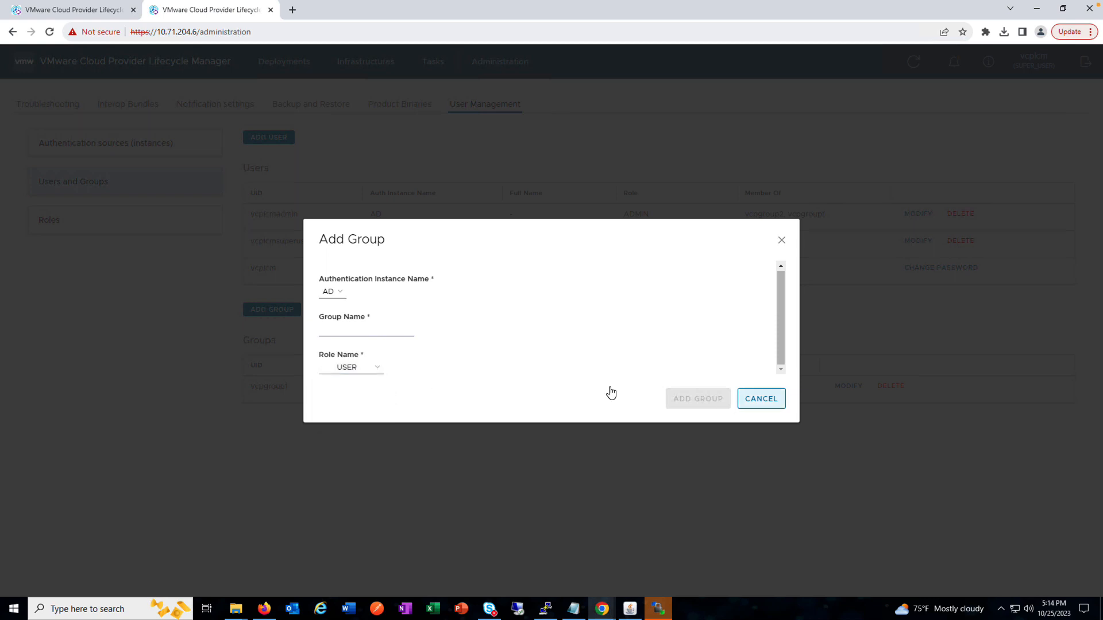
{"action": "left_click", "coordinate": [760, 399]}
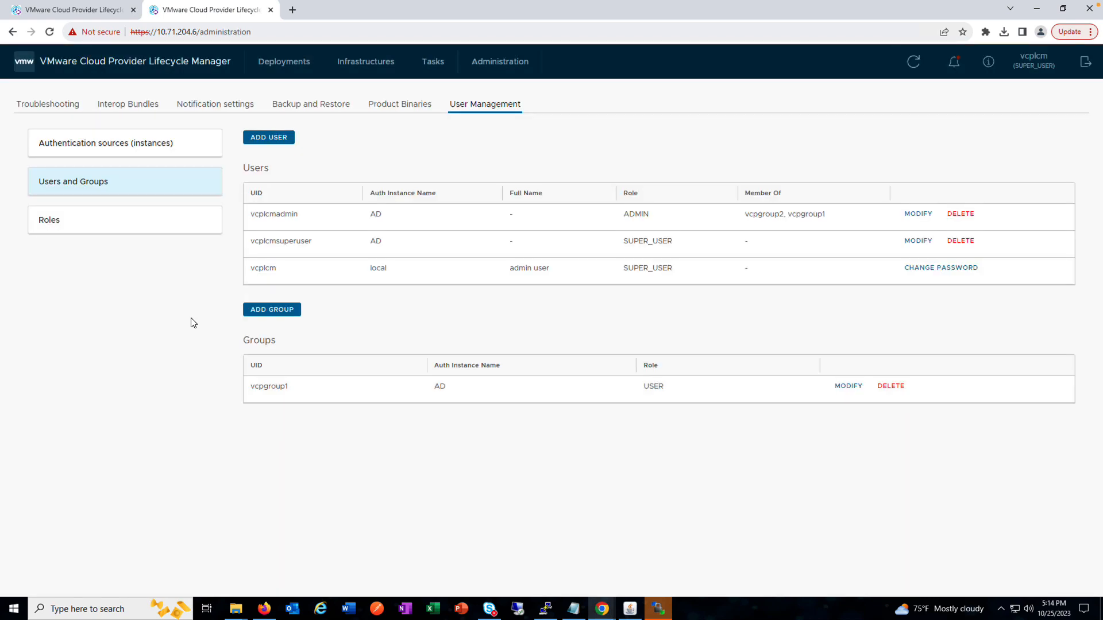
Step: View the roles with their permissions, open the permission settings of test role, and close them unchanged
{"action": "left_click", "coordinate": [47, 232]}
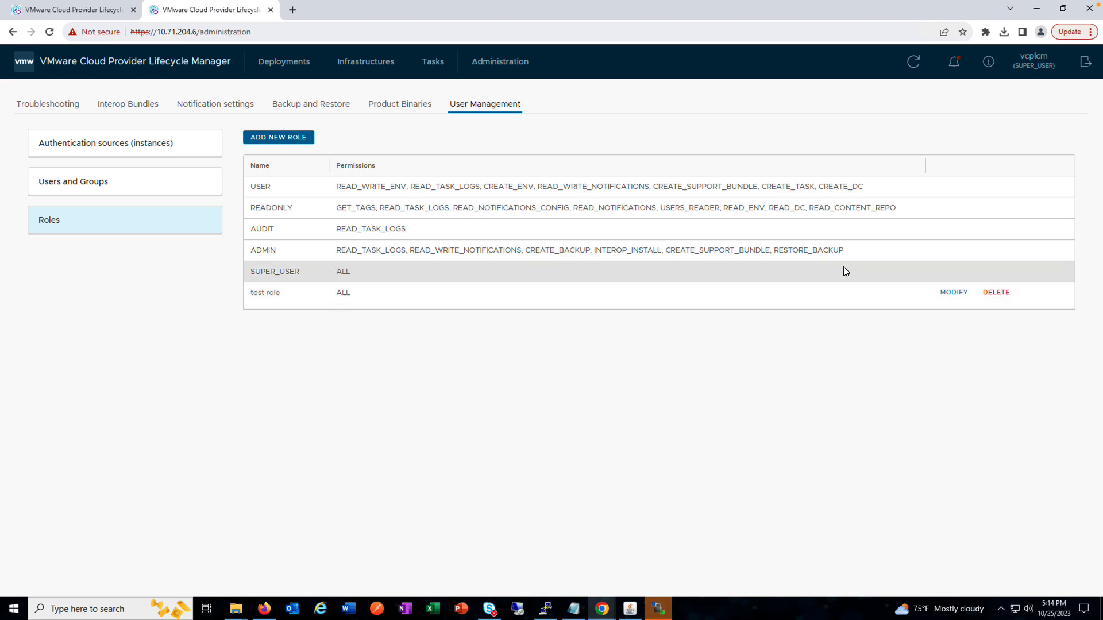
{"action": "left_click", "coordinate": [954, 293]}
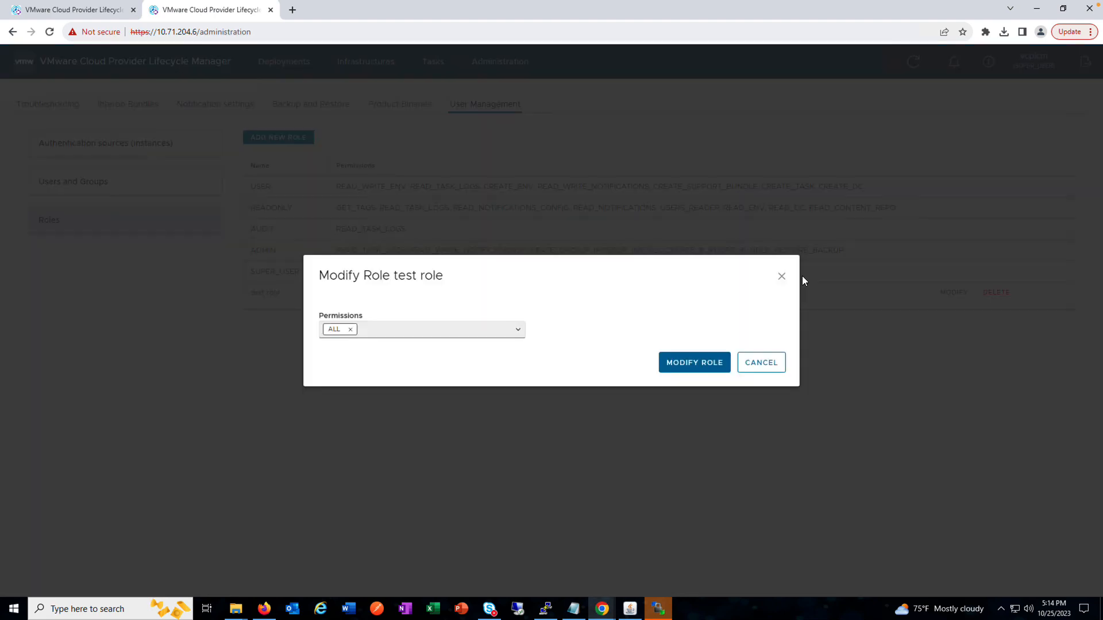
{"action": "left_click", "coordinate": [802, 276]}
Step: Add a new role named my_readonly with the ALL and RESTART_SERVICE permissions
{"action": "left_click", "coordinate": [278, 137]}
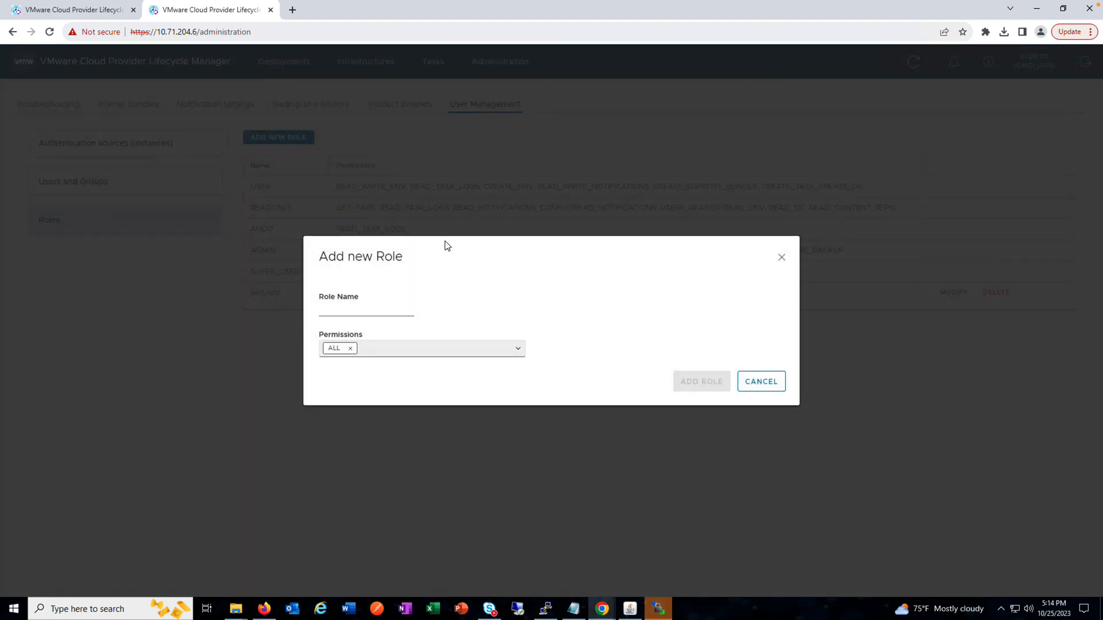
{"action": "left_click", "coordinate": [367, 309]}
{"action": "left_click", "coordinate": [382, 336]}
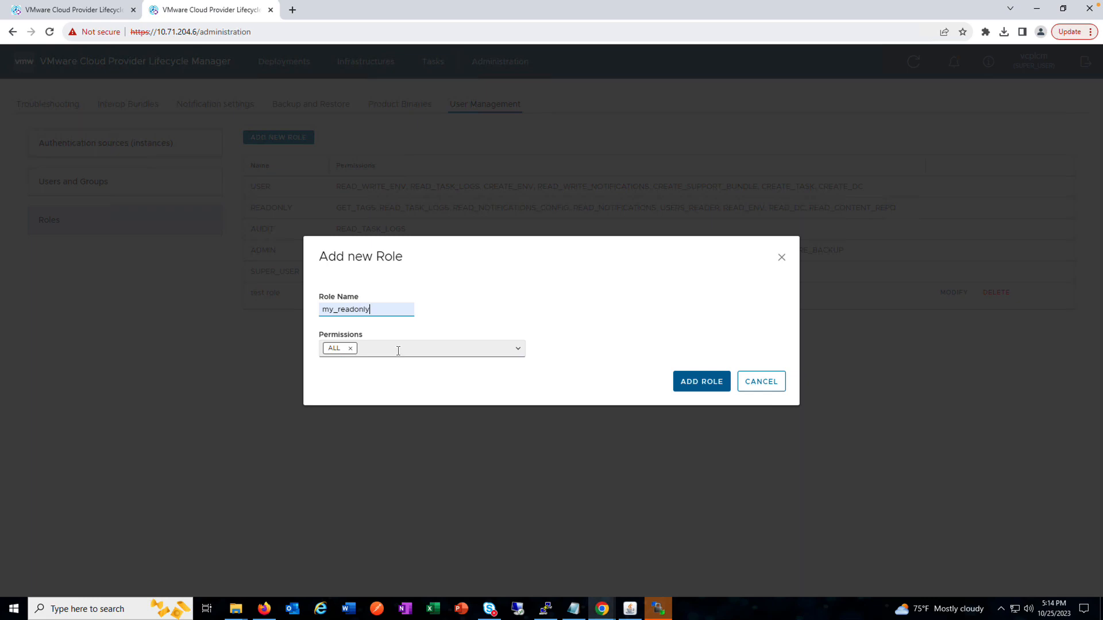
{"action": "left_click", "coordinate": [517, 349]}
{"action": "left_click", "coordinate": [415, 409]}
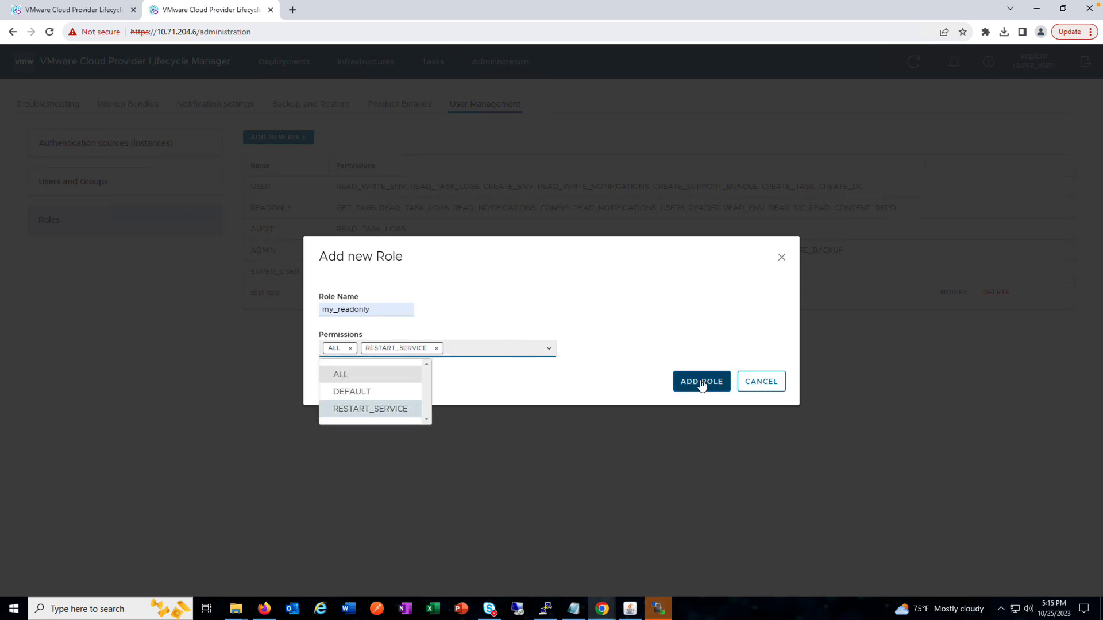
{"action": "left_click", "coordinate": [702, 382]}
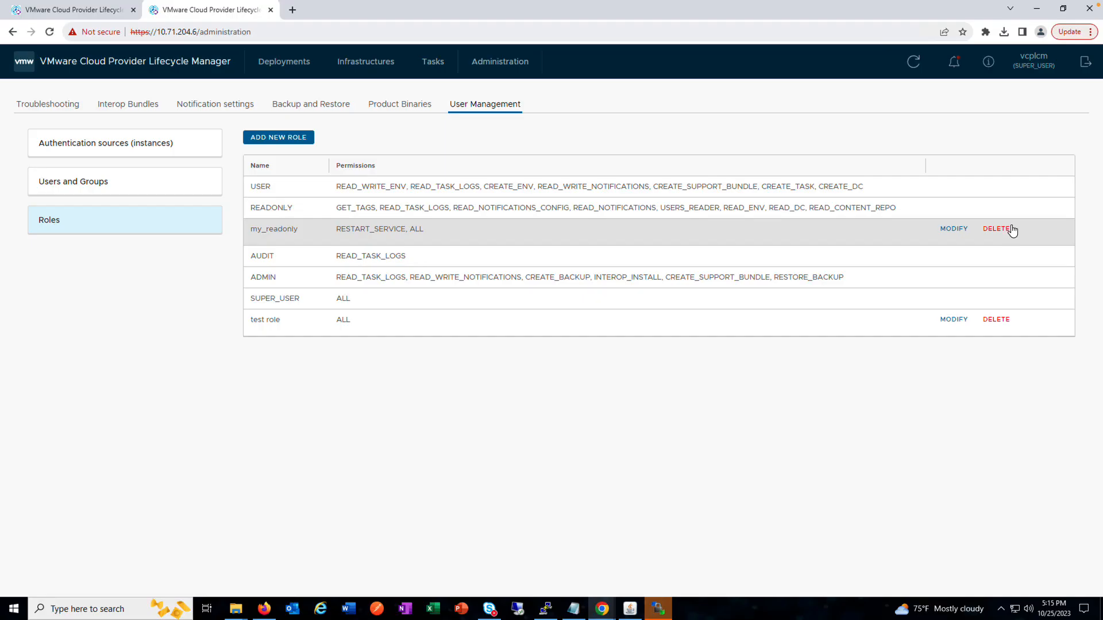
Step: View the list of recent task notifications
{"action": "left_click", "coordinate": [953, 64]}
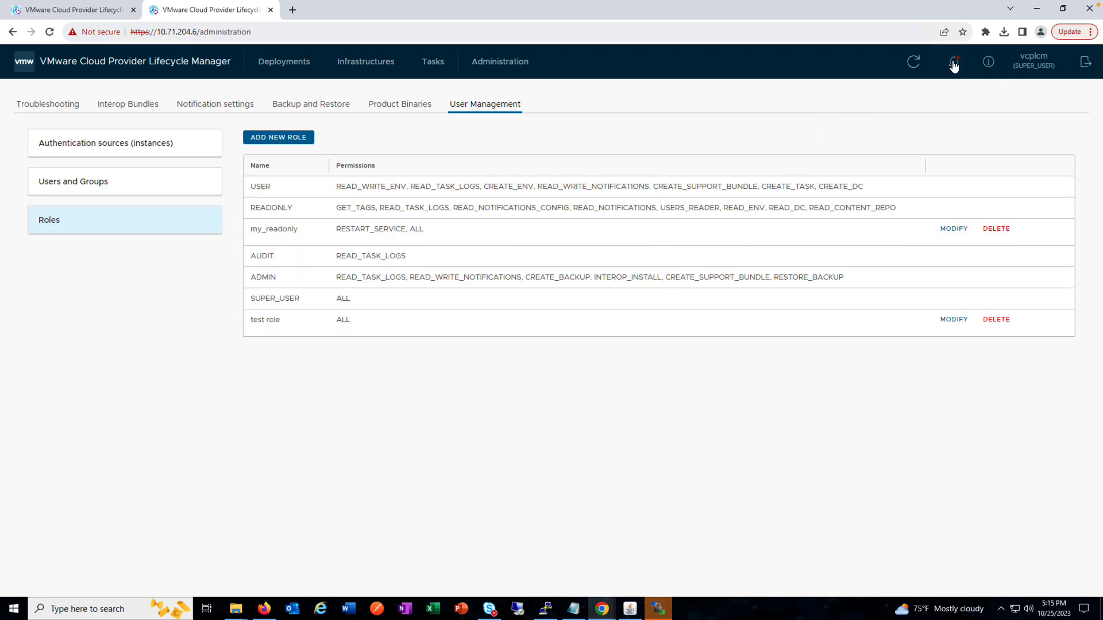
{"action": "left_click", "coordinate": [954, 65]}
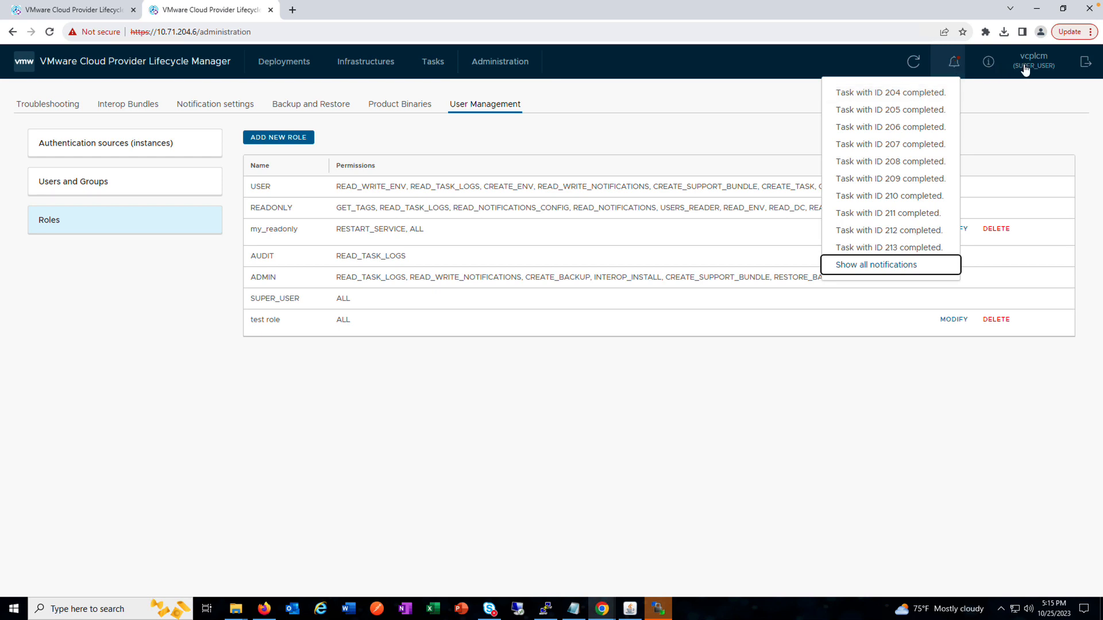
Step: Change the role of the AD user vcplcmadmin to AUDIT in the users list
{"action": "left_click", "coordinate": [105, 190]}
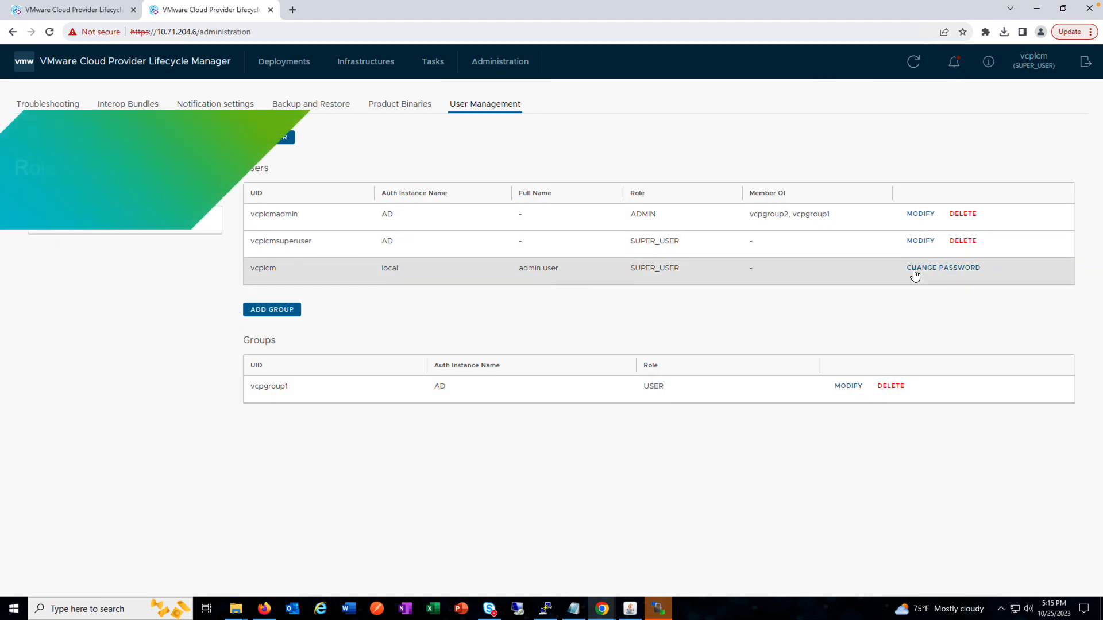
{"action": "left_click", "coordinate": [919, 216]}
{"action": "left_click", "coordinate": [376, 332]}
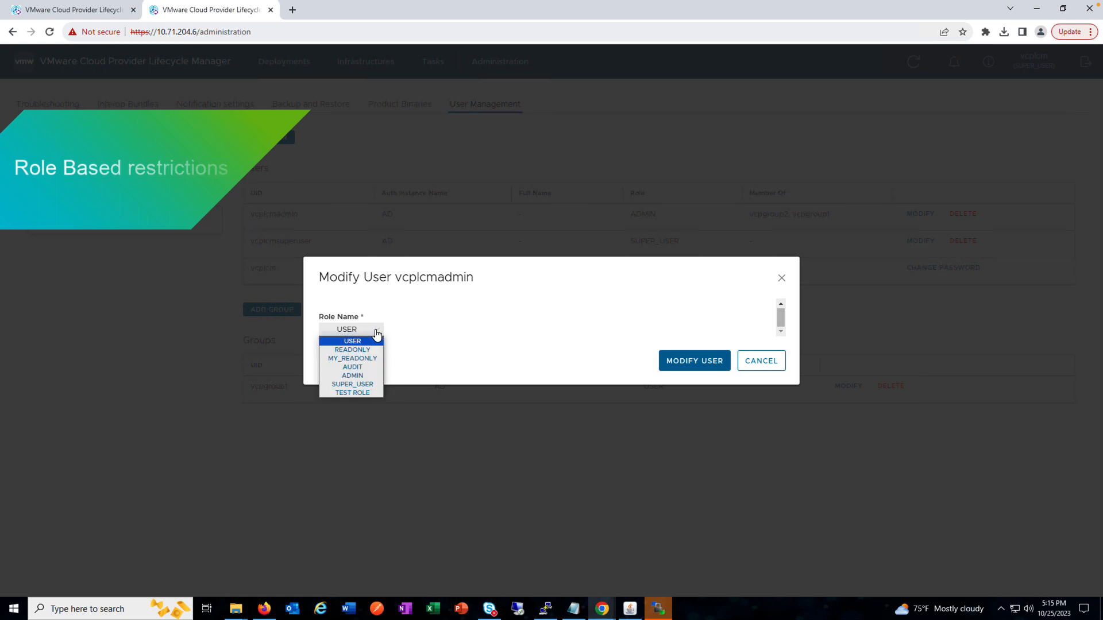
{"action": "left_click", "coordinate": [357, 366]}
{"action": "left_click", "coordinate": [692, 362]}
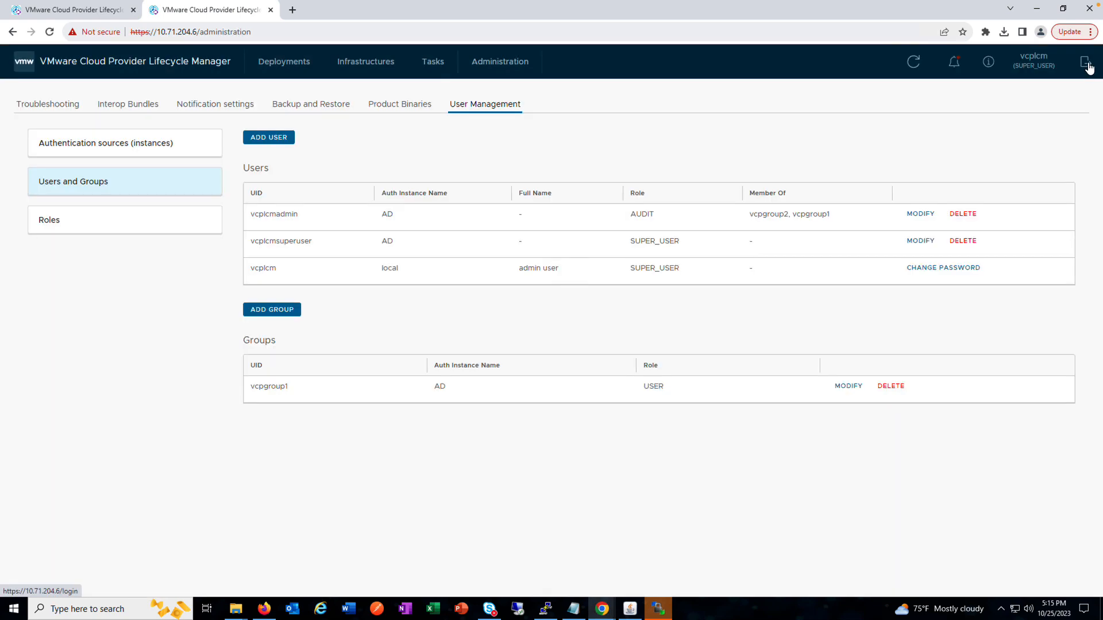
Step: Log out of the current account and sign in as vcplcmadmin with the account password
{"action": "left_click", "coordinate": [1086, 63]}
{"action": "left_click", "coordinate": [100, 328]}
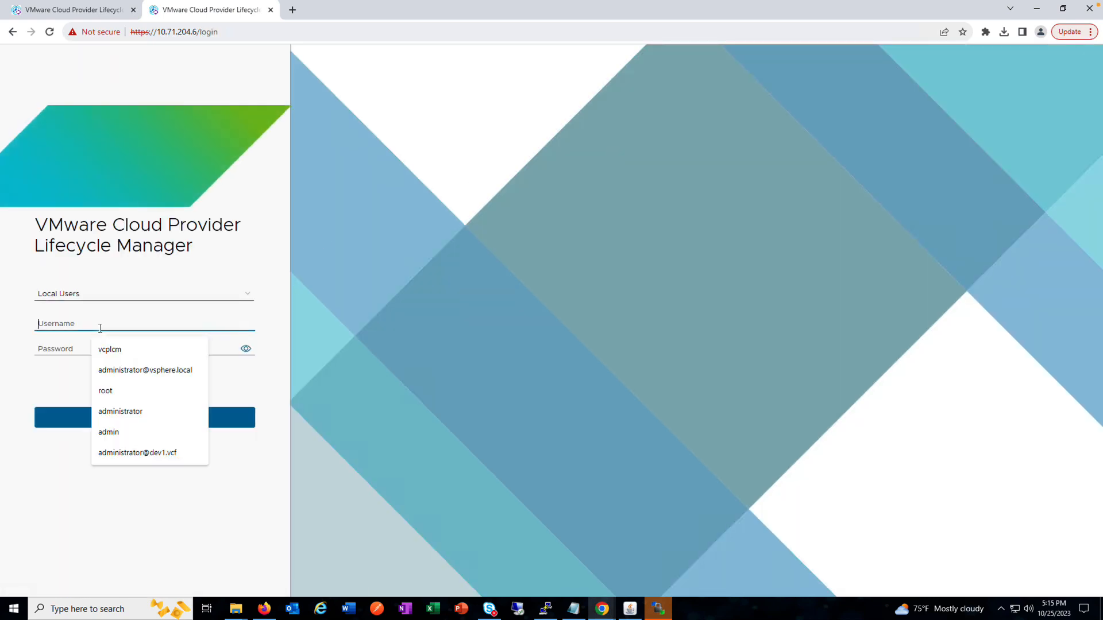
{"action": "type", "text": "vcplcmadmin"}
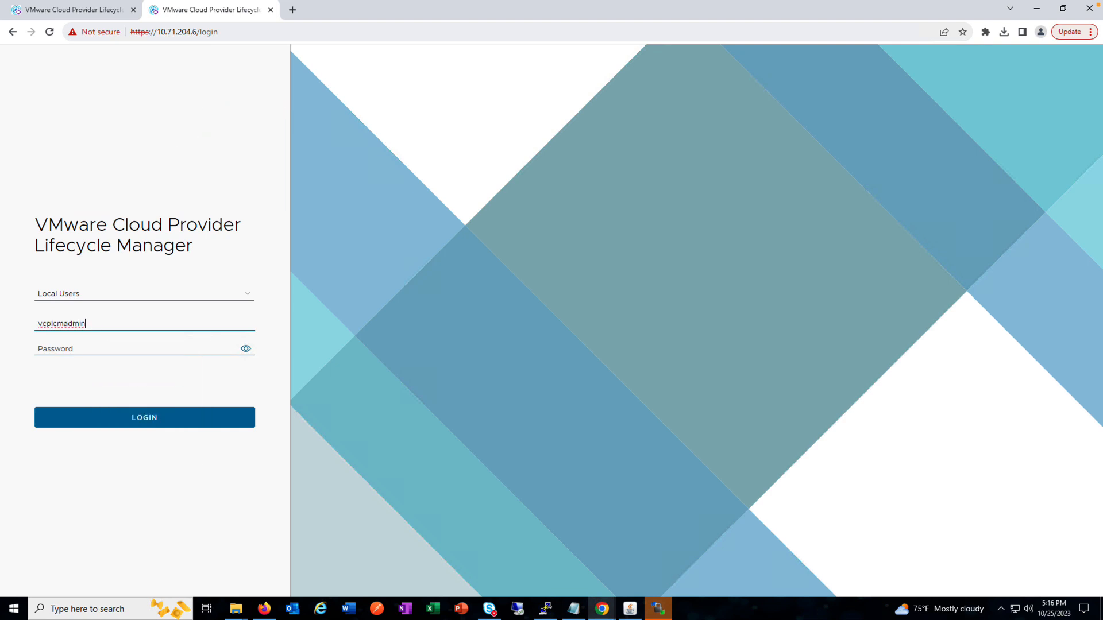
{"action": "left_click", "coordinate": [101, 349]}
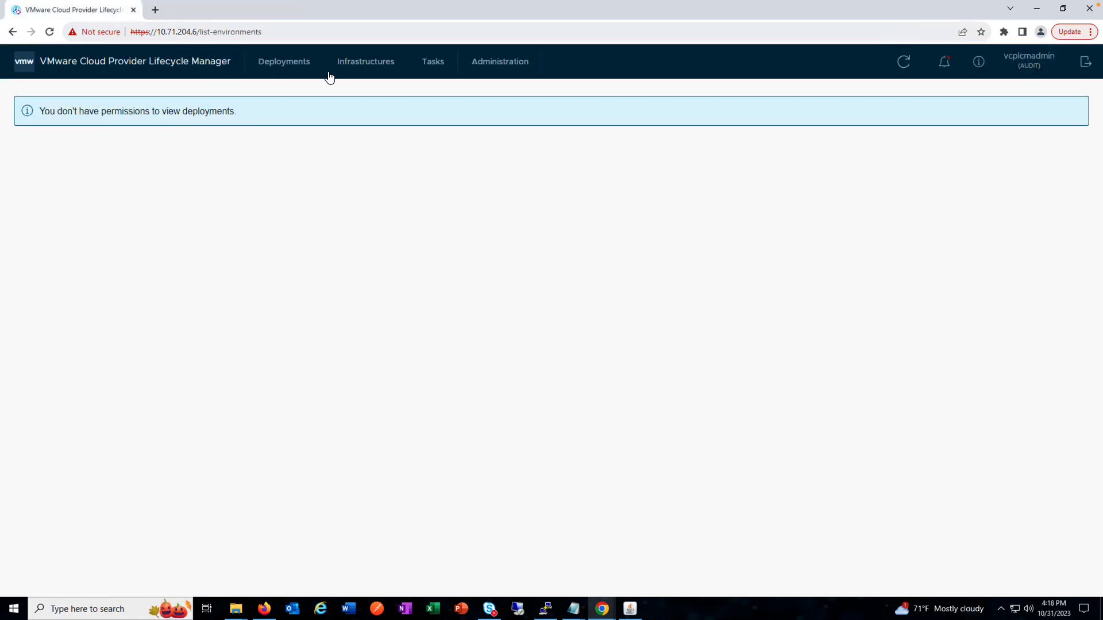
Step: Check the audit user's access to infrastructures, tasks, and the troubleshooting, interop bundle, and backup and restore sections of administration
{"action": "left_click", "coordinate": [406, 70]}
{"action": "left_click", "coordinate": [433, 65]}
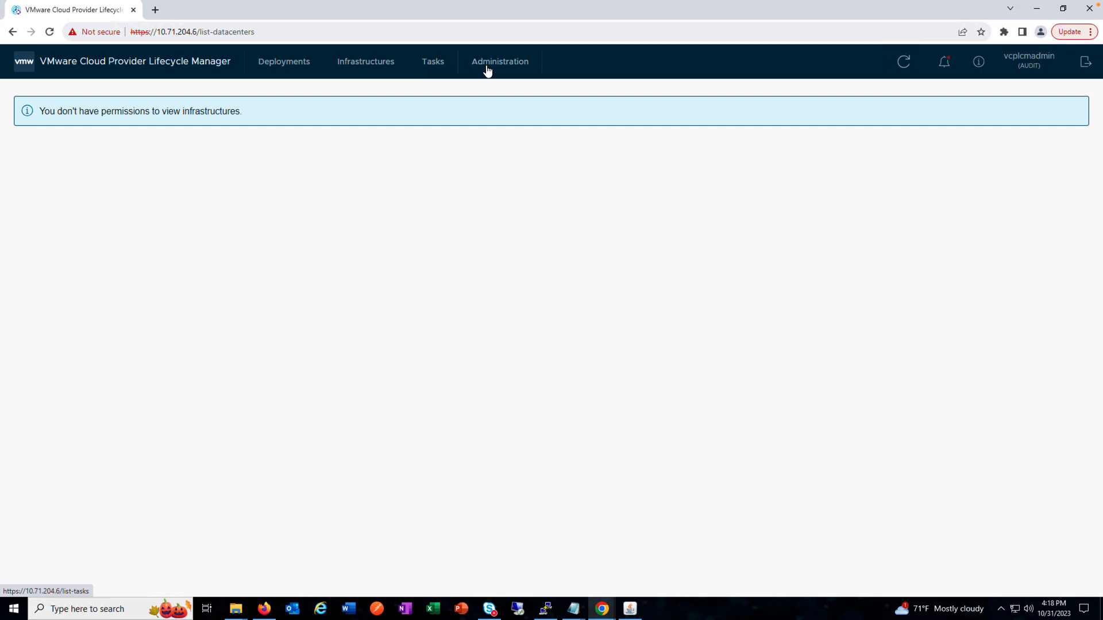
{"action": "left_click", "coordinate": [497, 67]}
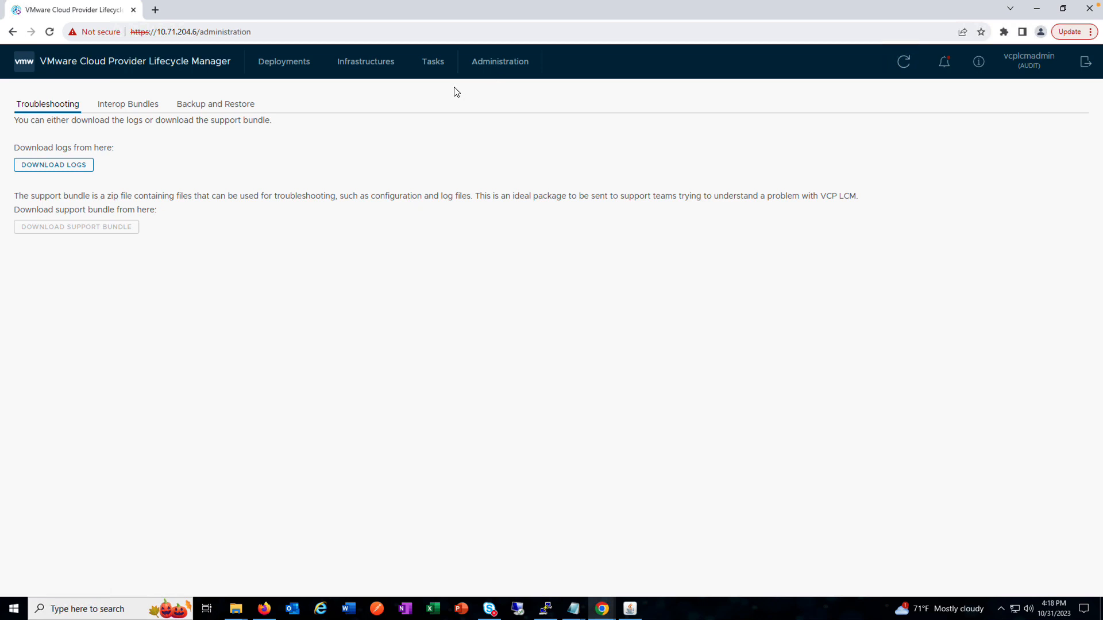
{"action": "left_click", "coordinate": [115, 108]}
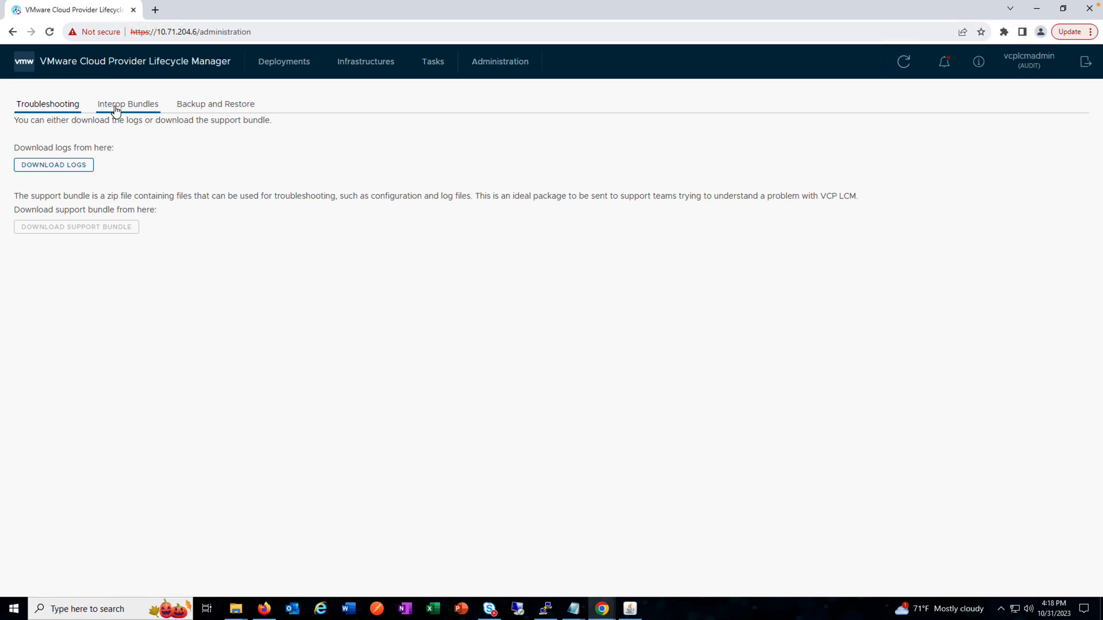
{"action": "left_click", "coordinate": [214, 109]}
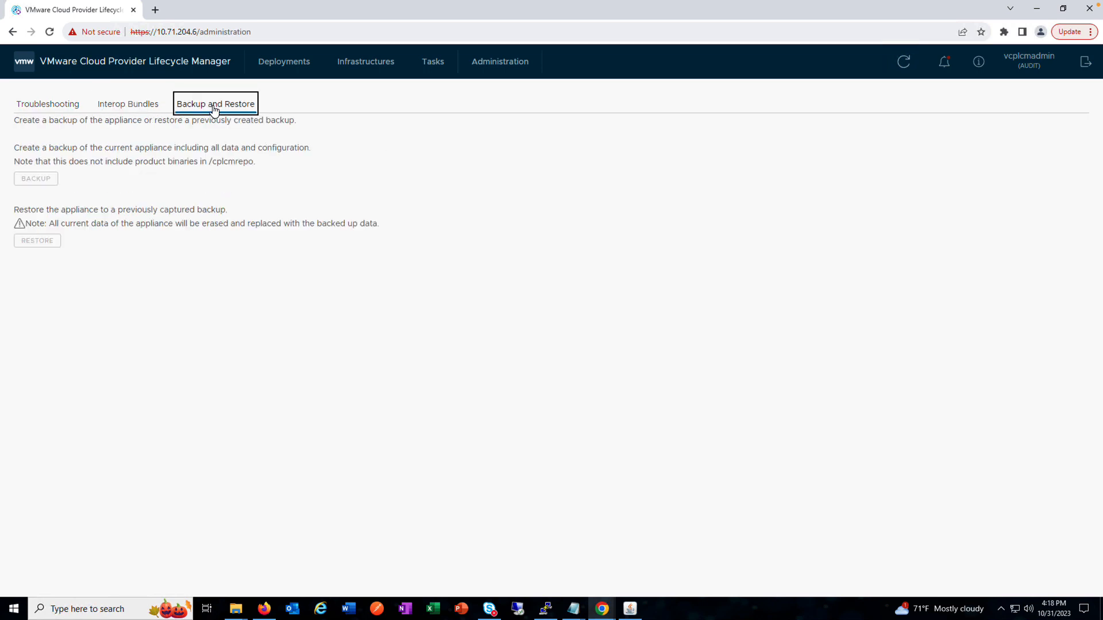